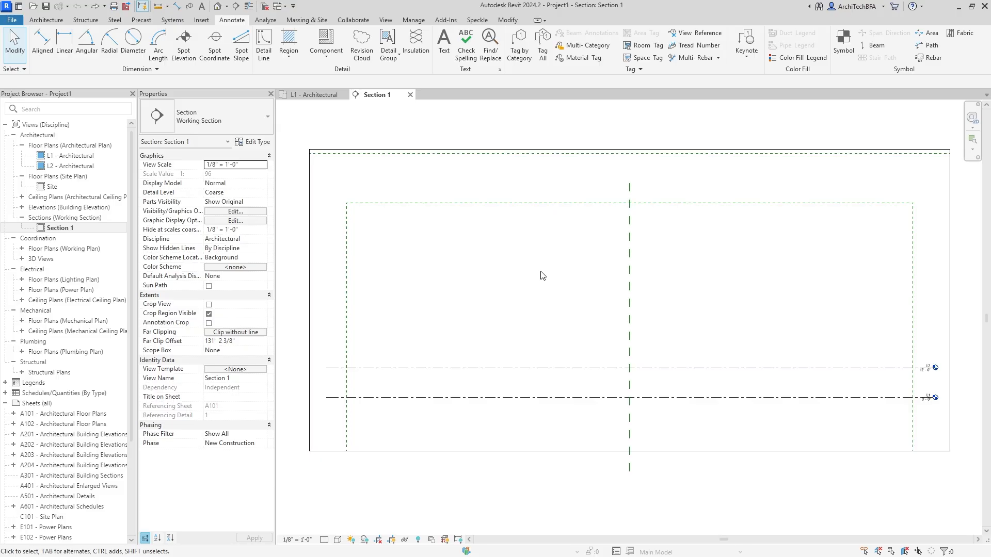
Step: Switch to the Edge browser and search the web for "bird silhouette font"
key("alt+Tab")
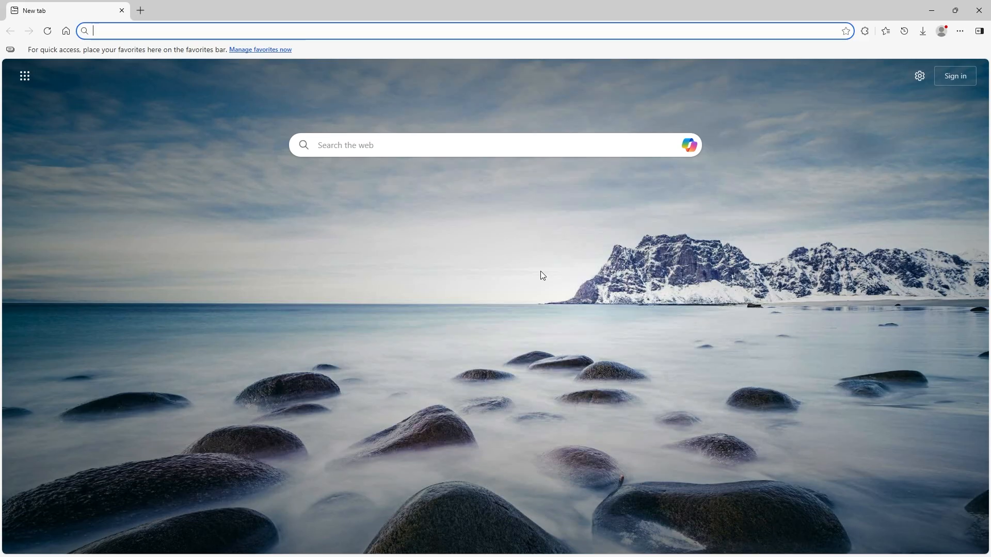
type("b")
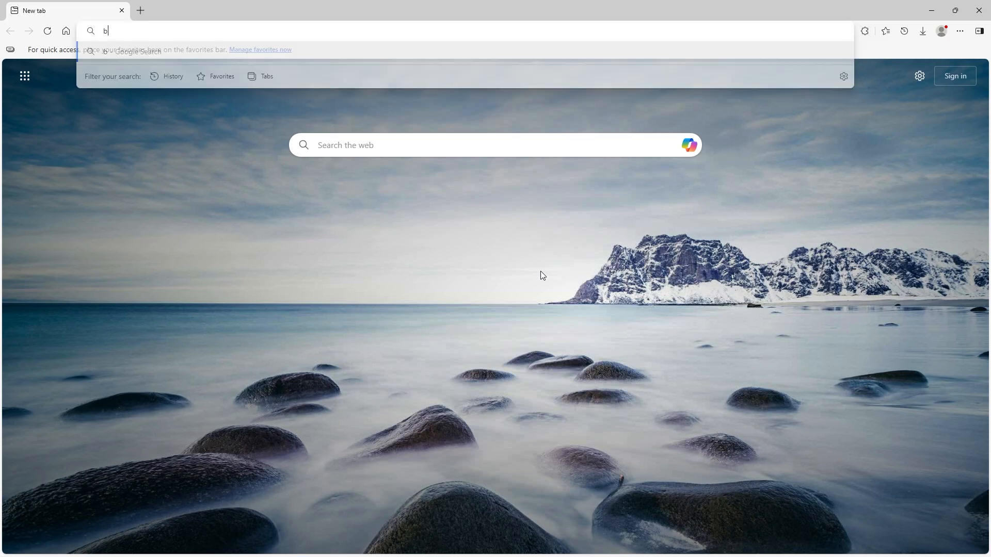
type("ird silhouette font")
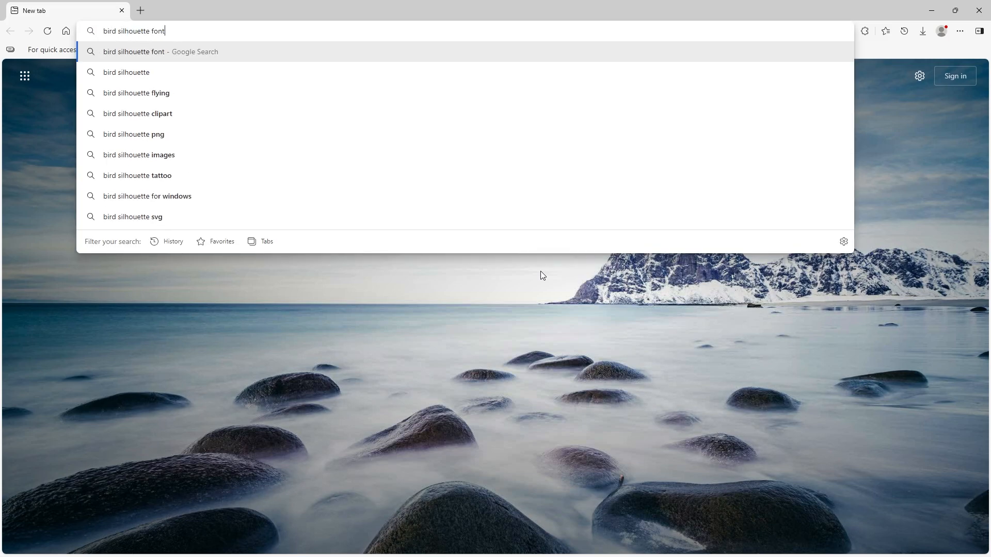
key("Return")
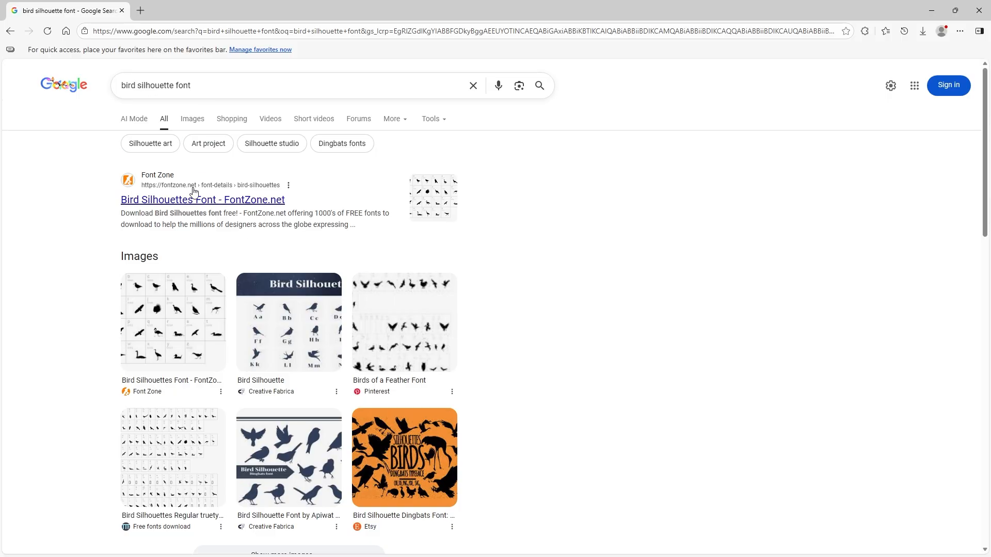
Step: Download the Bird Silhouettes font from FontZone, completing the robot verification
left_click(192, 198)
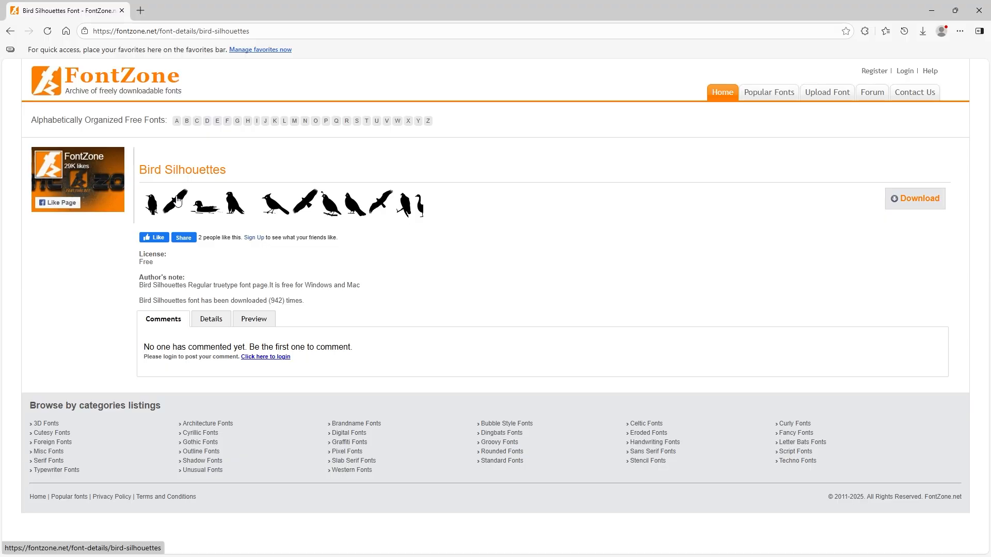
left_click(922, 199)
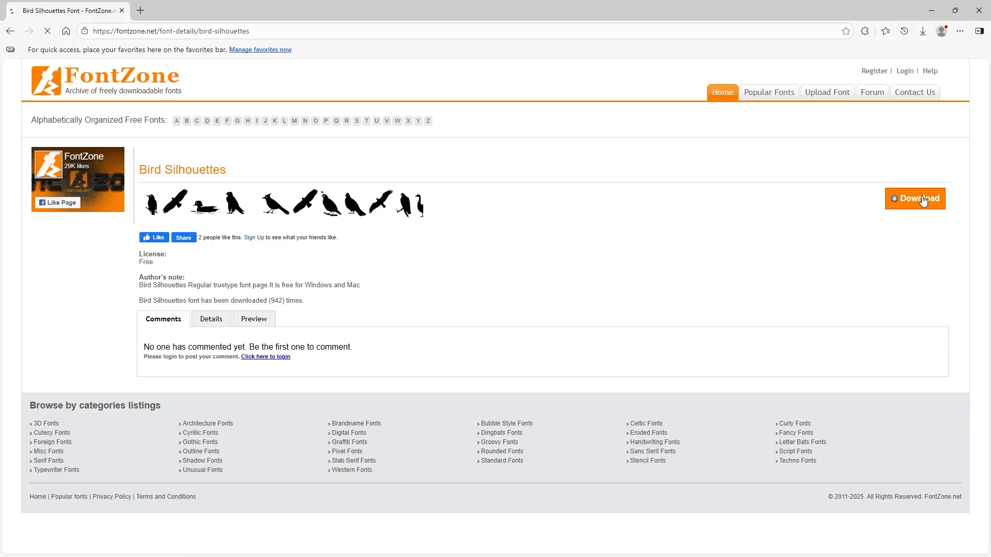
left_click(155, 290)
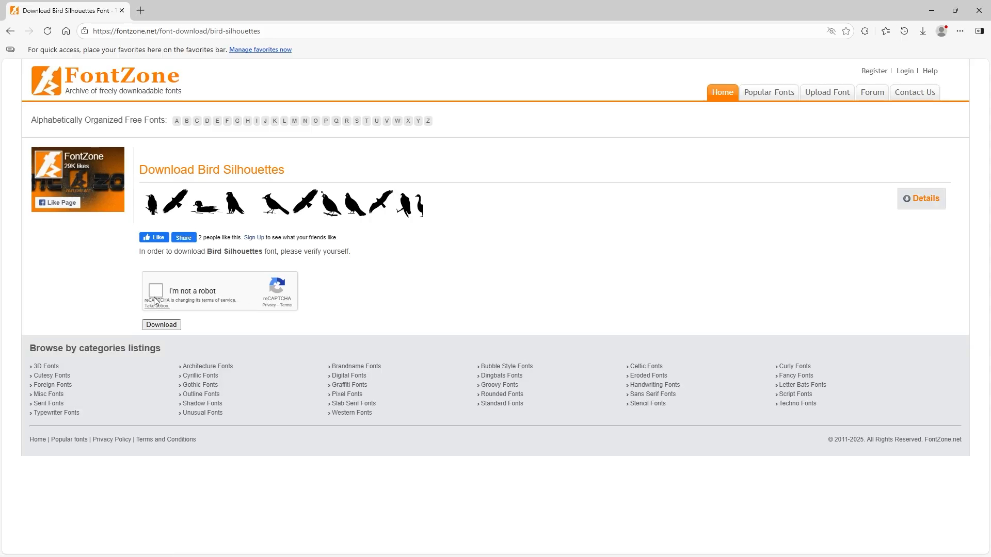
left_click(161, 325)
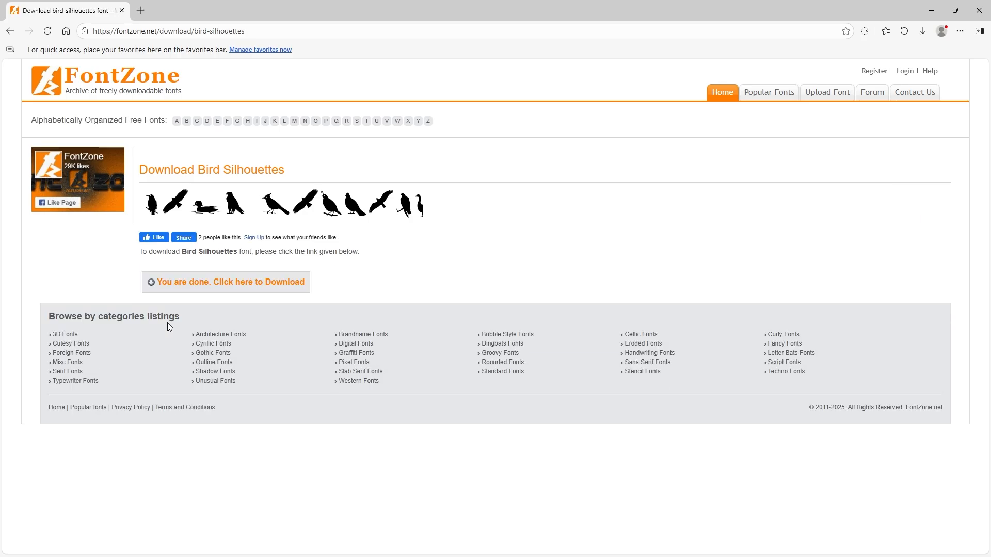
left_click(194, 290)
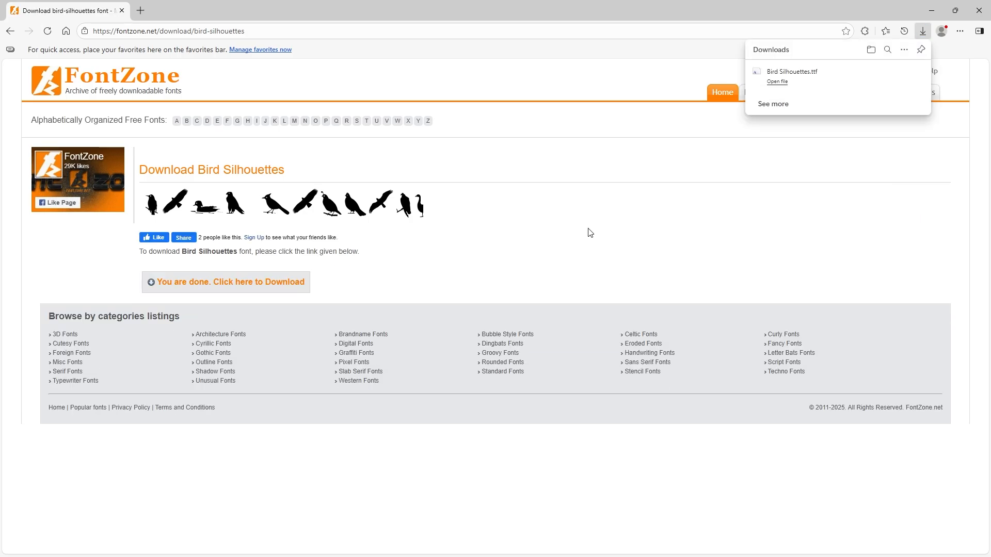
Step: Return to the search results and search for "person silhouette font" instead
left_click(9, 31)
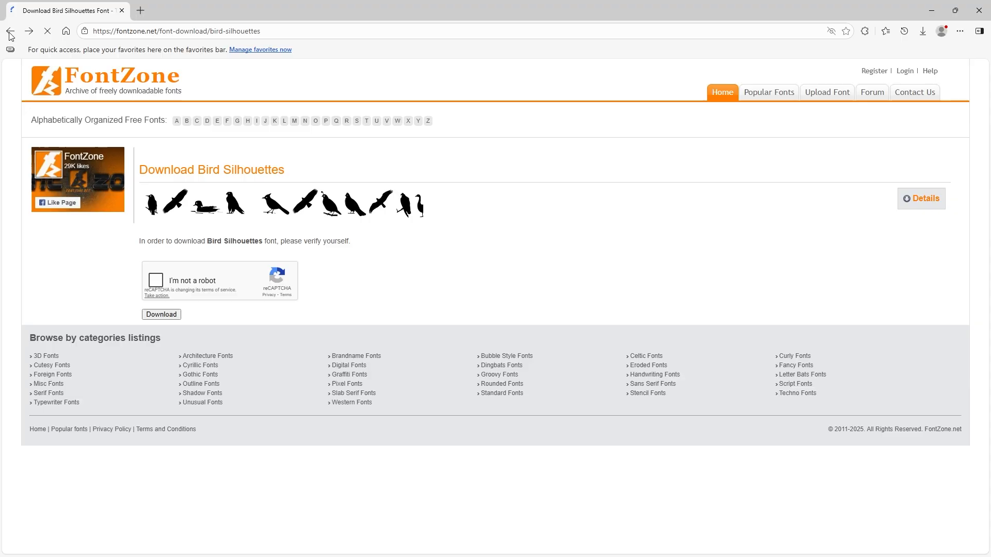
left_click(10, 33)
left_click(118, 88)
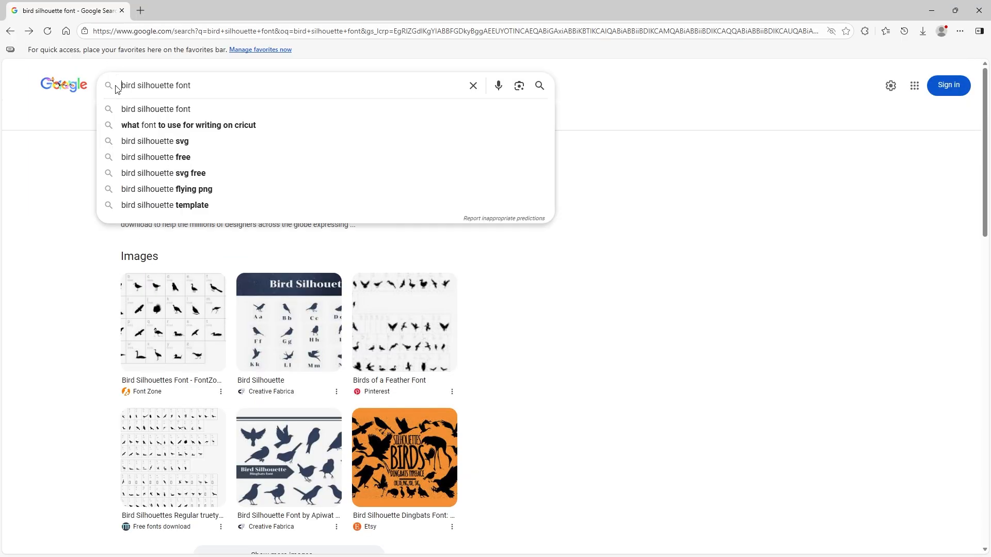
double_click(129, 85)
key("BackSpace")
type("person")
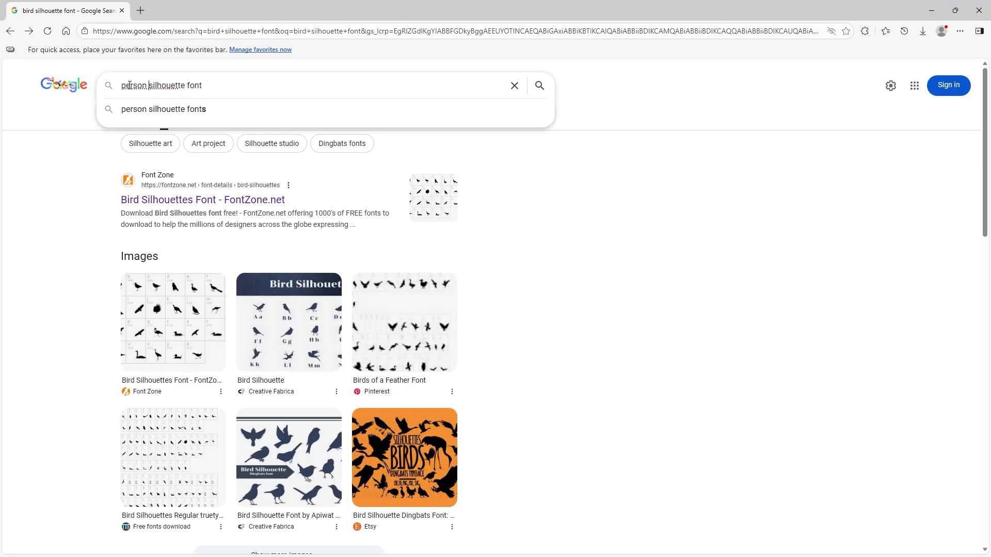
key("Return")
Step: Open DaFont's Human Silhouettes font page, review its glyphs and download the font archive
left_click(246, 280)
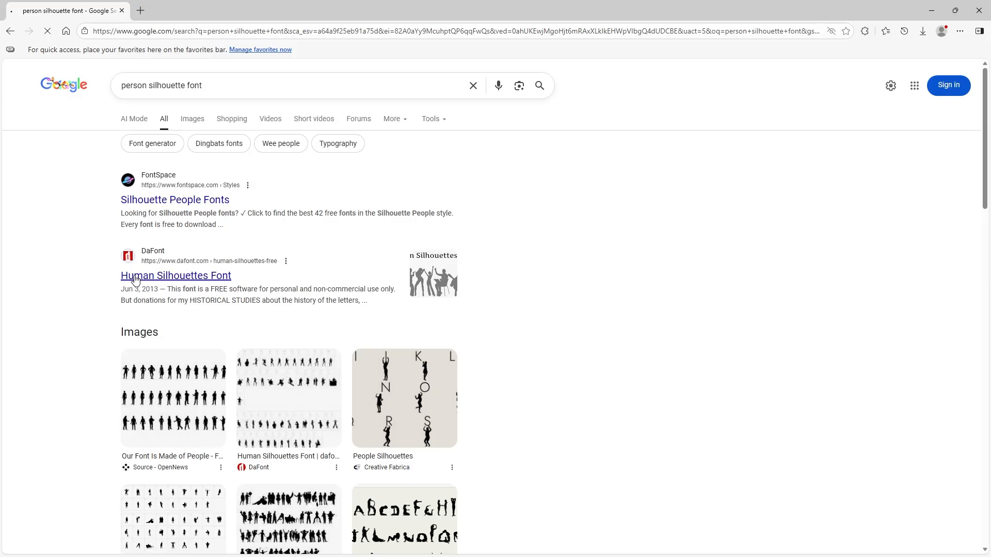
scroll(412, 293, "down", 3)
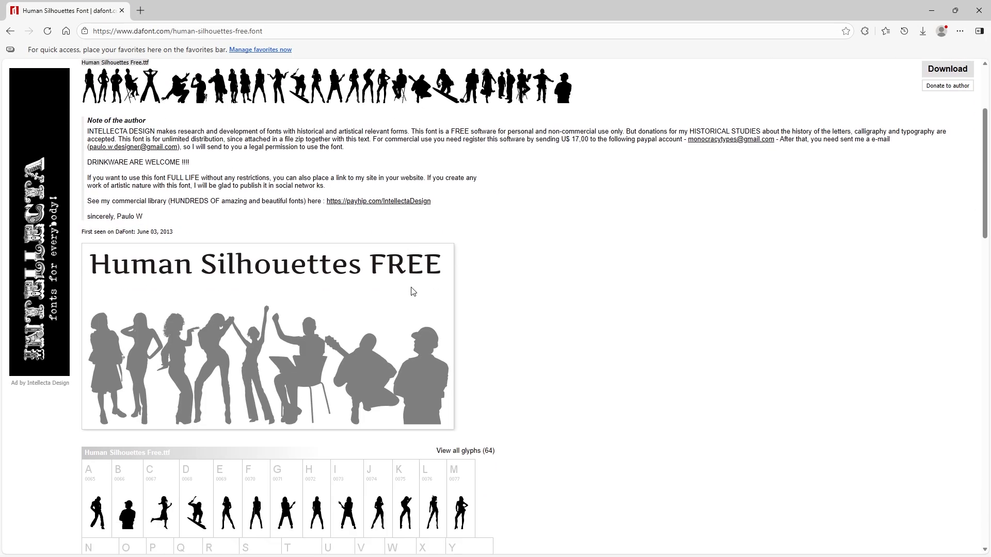
scroll(412, 293, "down", 3)
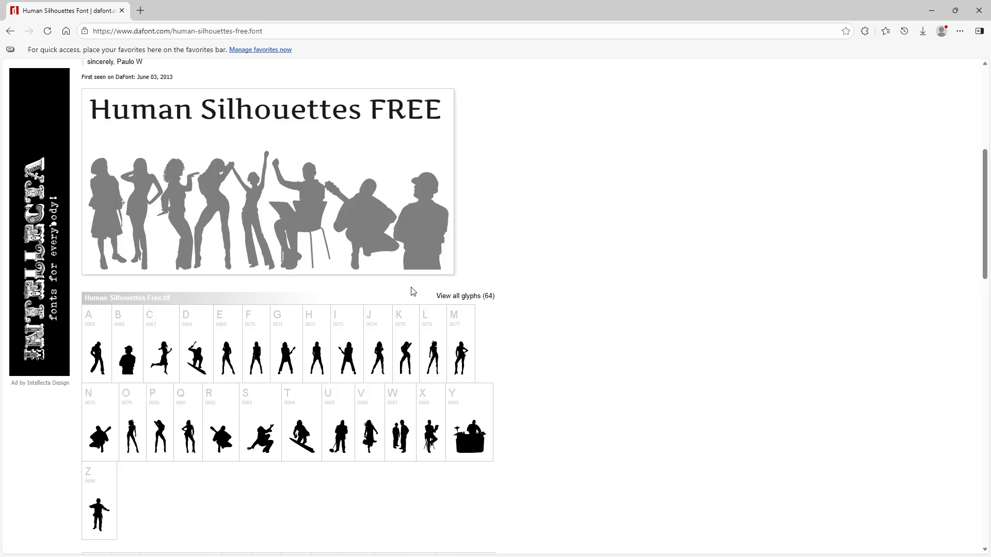
scroll(413, 292, "down", 3)
scroll(413, 292, "up", 9)
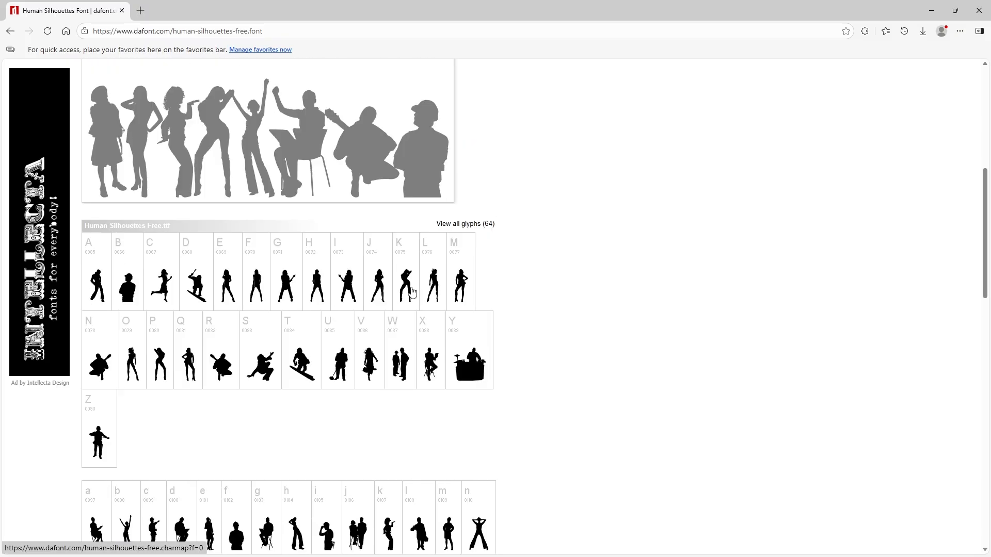
scroll(413, 293, "down", 20)
scroll(414, 293, "up", 8)
scroll(412, 292, "up", 2)
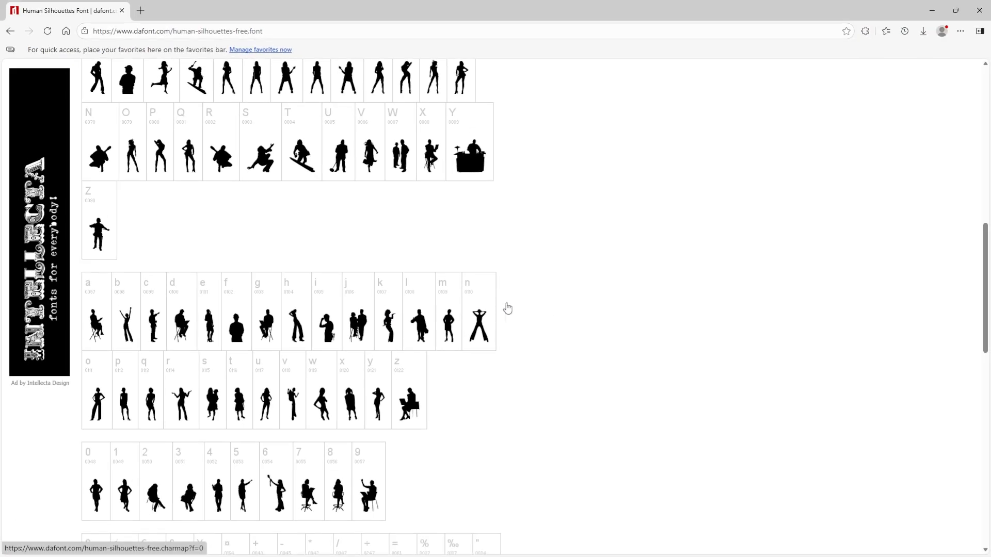
left_click(508, 309)
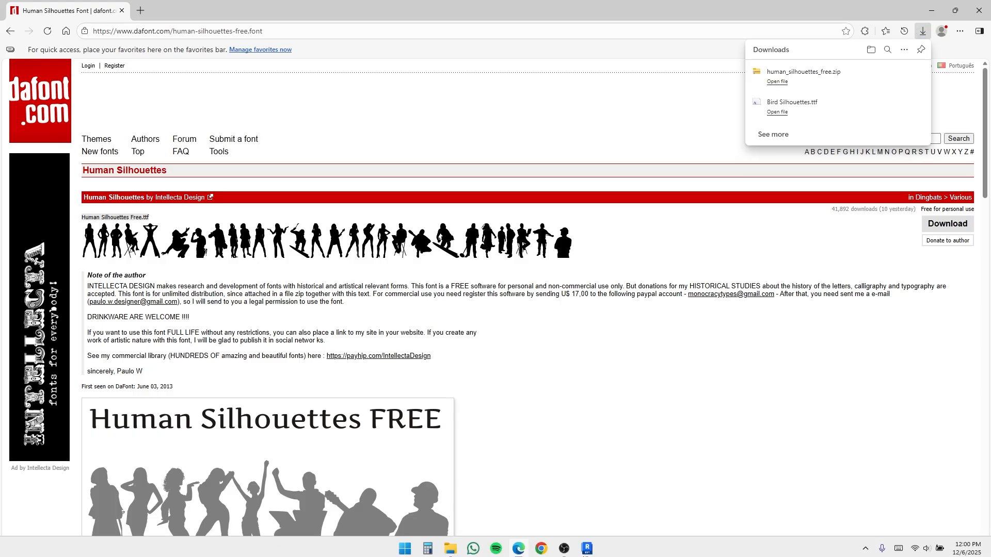
Step: Install Bird Silhouettes.ttf from the Downloads folder in File Explorer, replacing the already installed copy
left_click(450, 547)
double_click(345, 221)
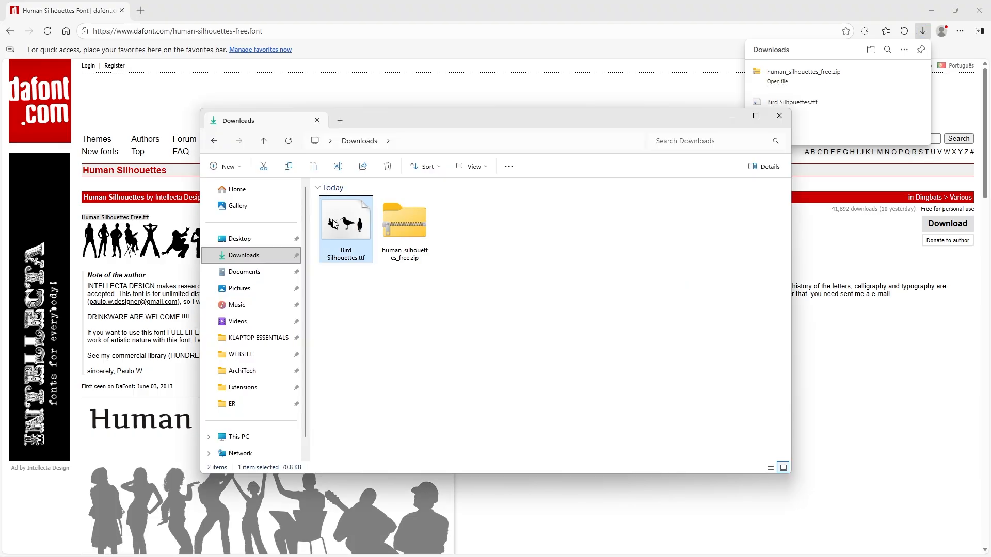
left_click(201, 152)
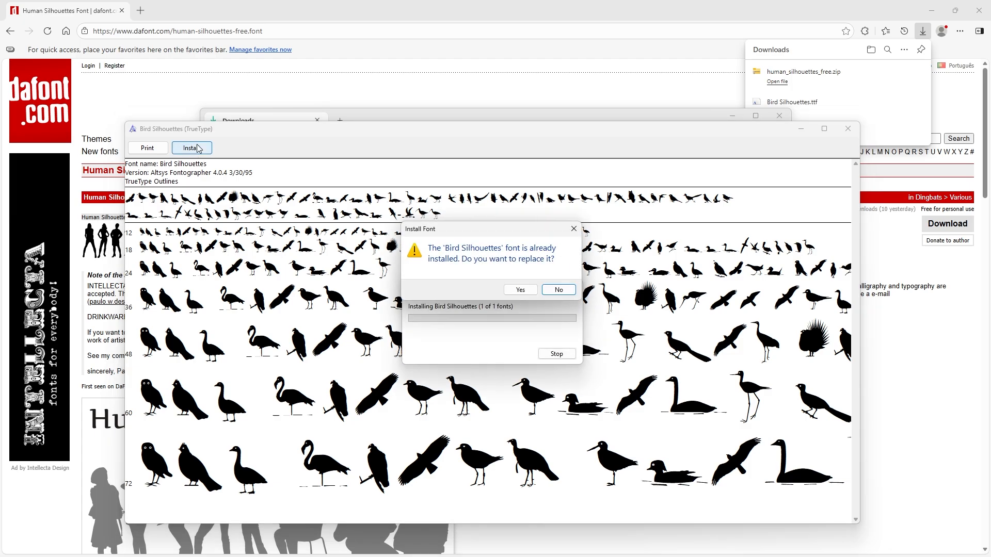
left_click(518, 290)
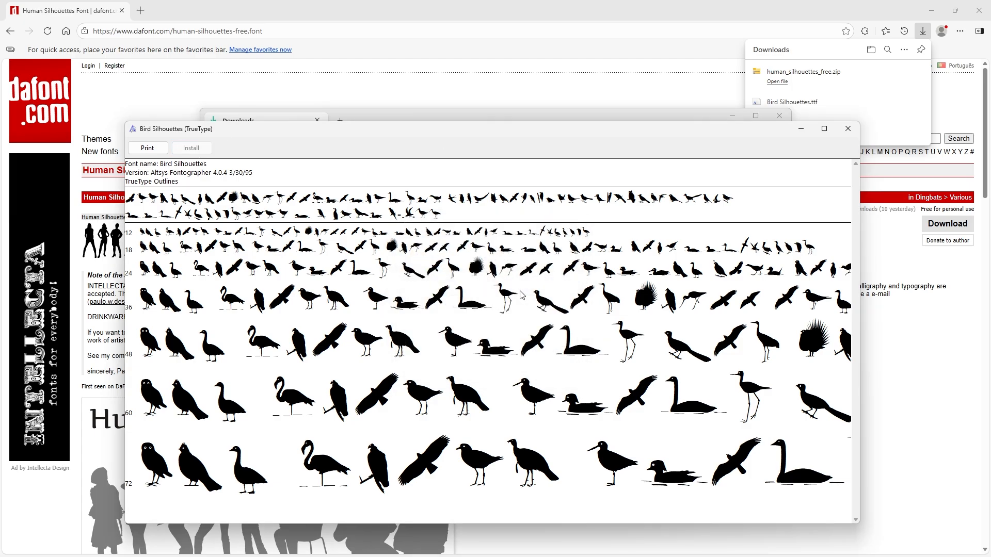
left_click(848, 128)
Step: Extract human_silhouettes_free.zip into its own human_silhouettes_free folder in Downloads
left_click(403, 224)
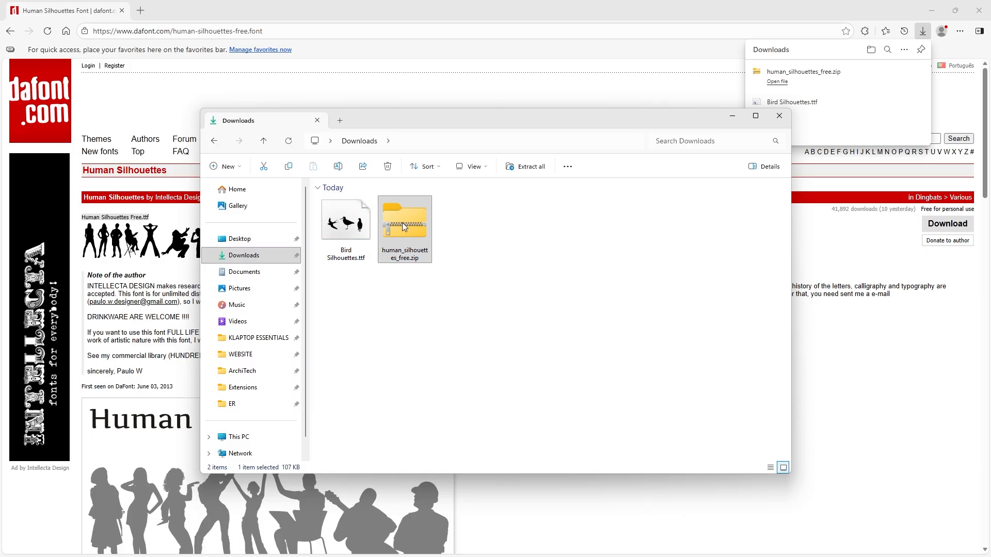
right_click(402, 222)
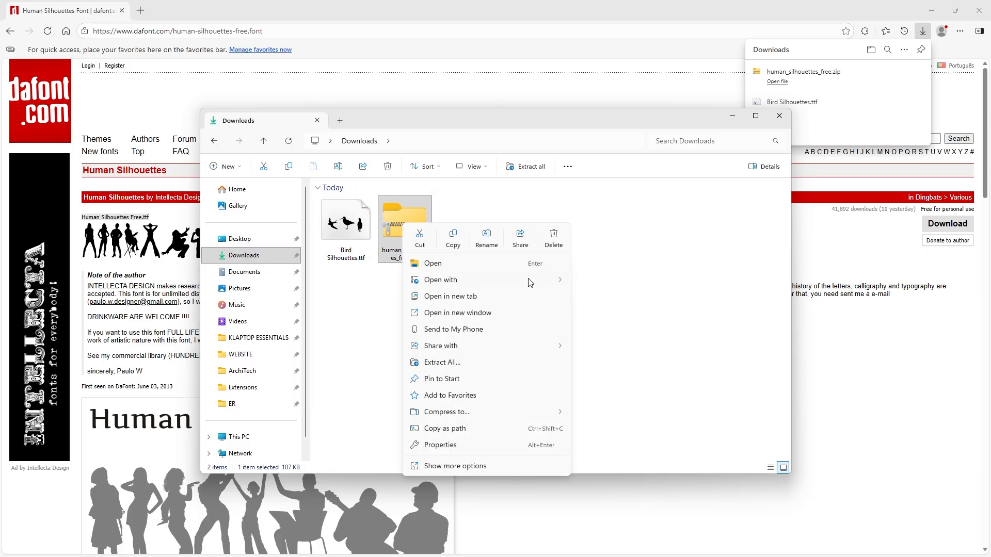
left_click(445, 363)
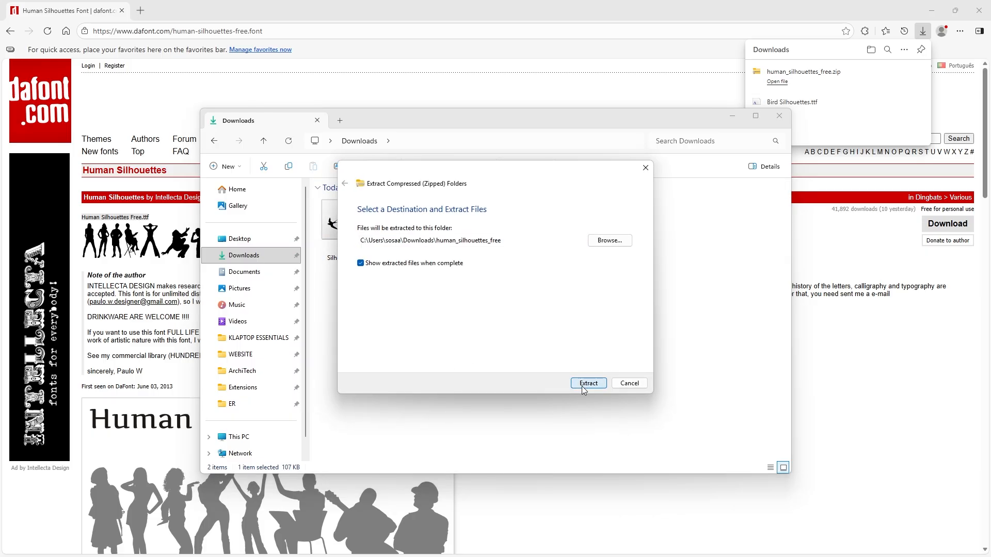
left_click(581, 385)
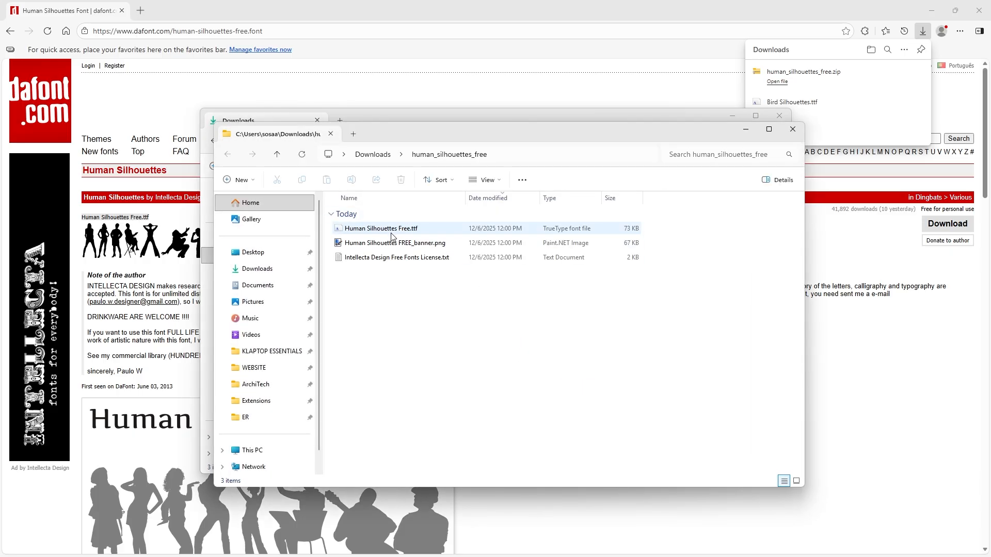
Step: Install Human Silhouettes Free.ttf, replacing any existing copy, and close the font preview and both folder windows
double_click(391, 232)
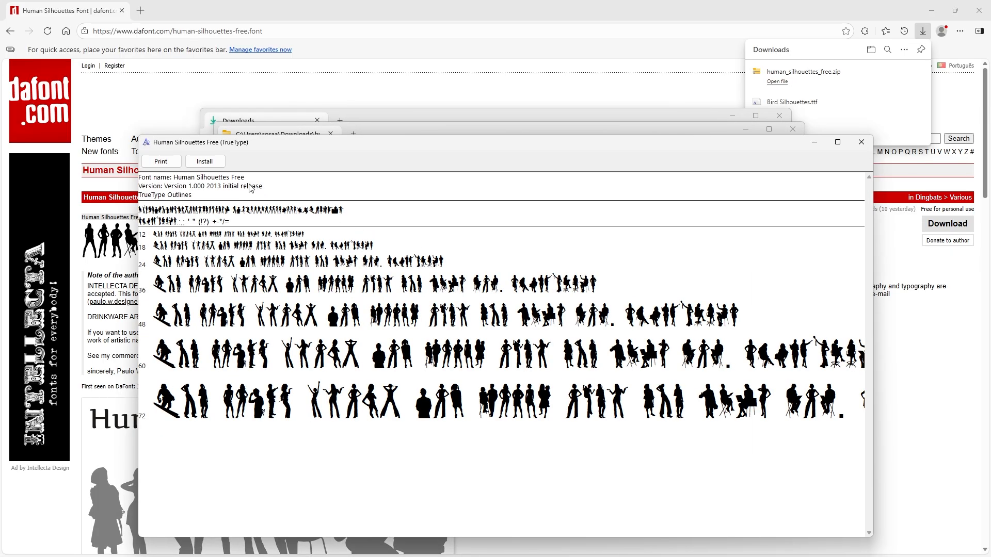
left_click(204, 161)
left_click(514, 296)
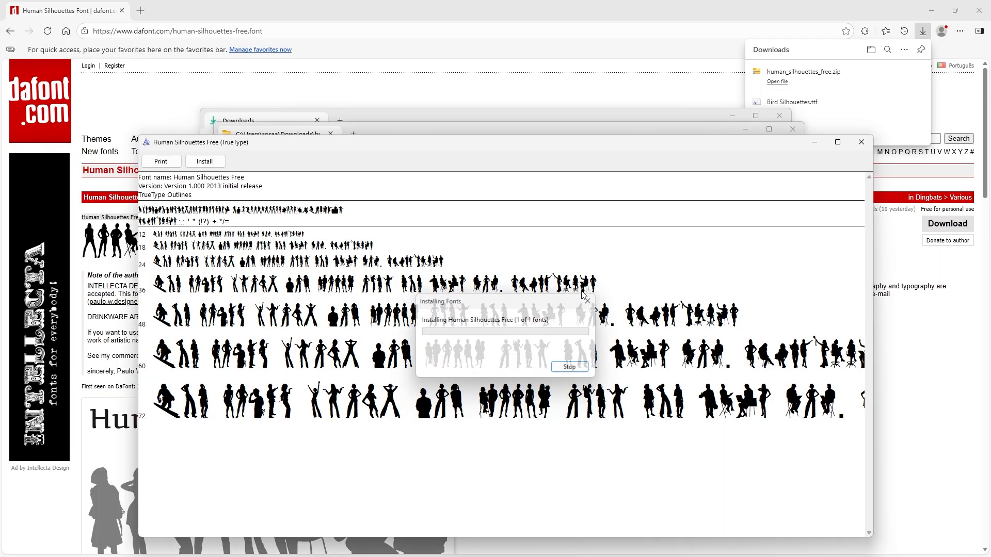
left_click(860, 142)
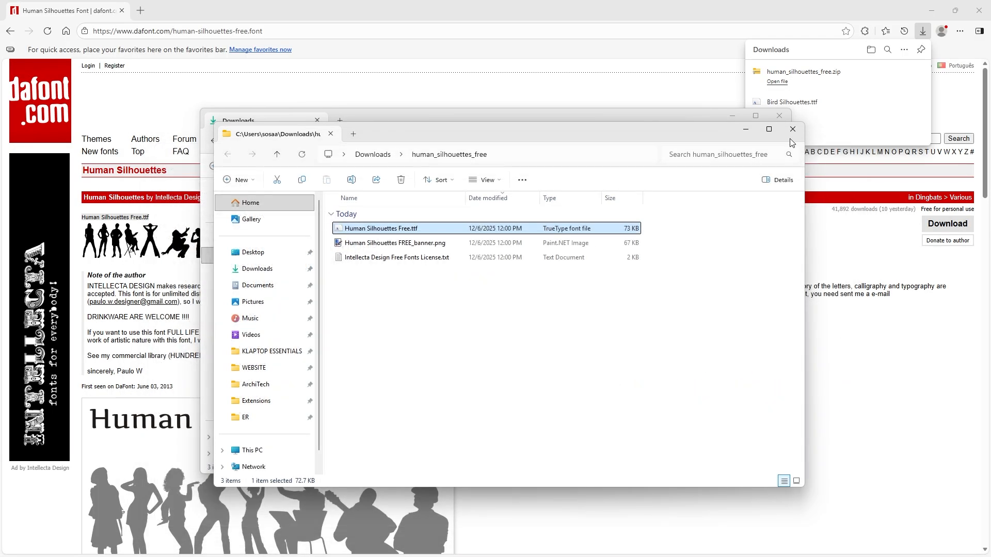
left_click(793, 129)
left_click(780, 115)
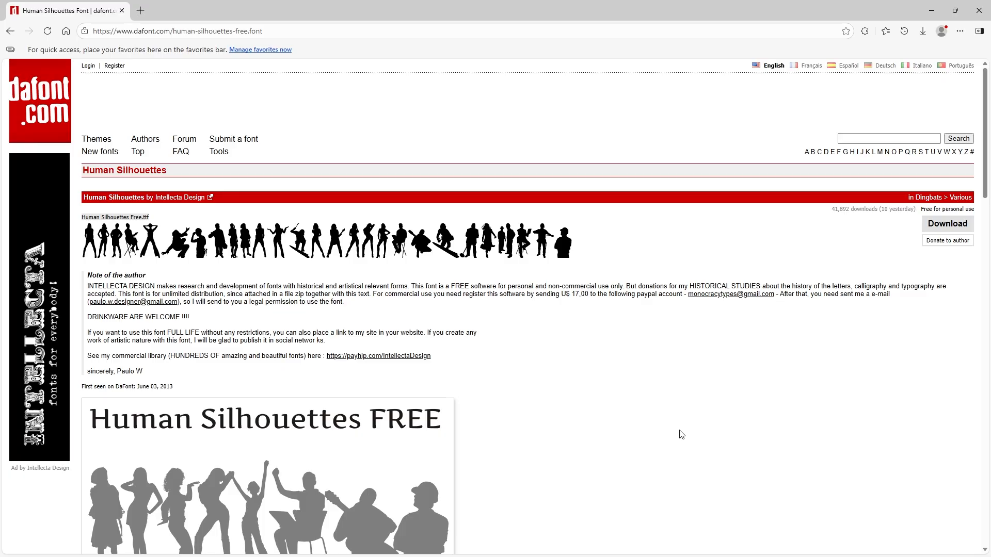
Step: Switch to Revit and place a text note reading "hfhiwebhwehfwnj" above the level lines in the Section 1 view
key("alt+Tab")
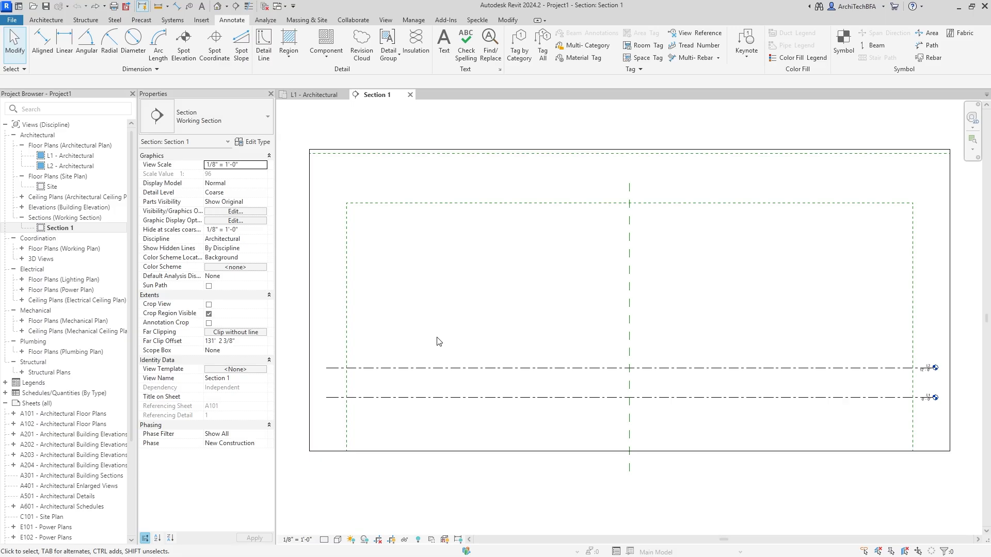
left_click(448, 41)
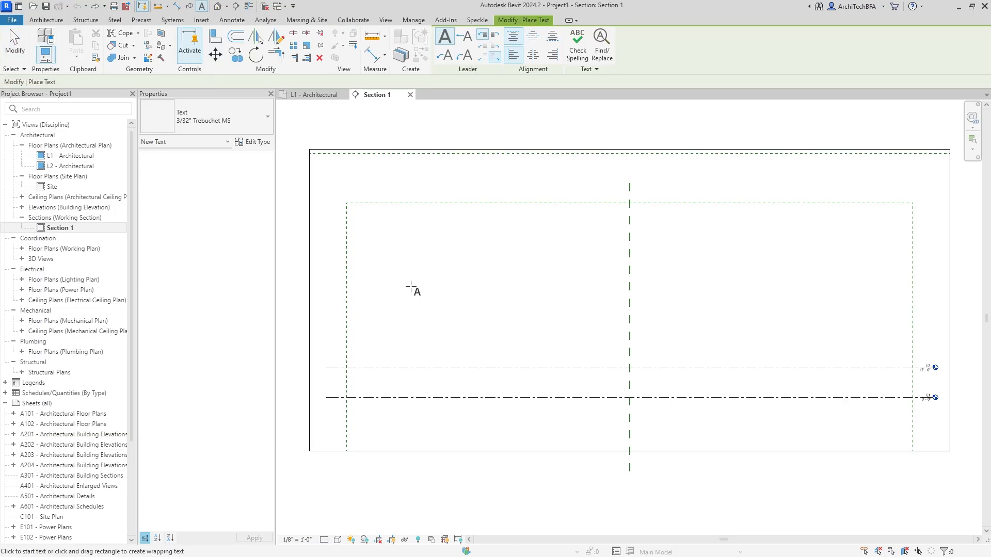
scroll(458, 261, "up", 3)
left_click(457, 259)
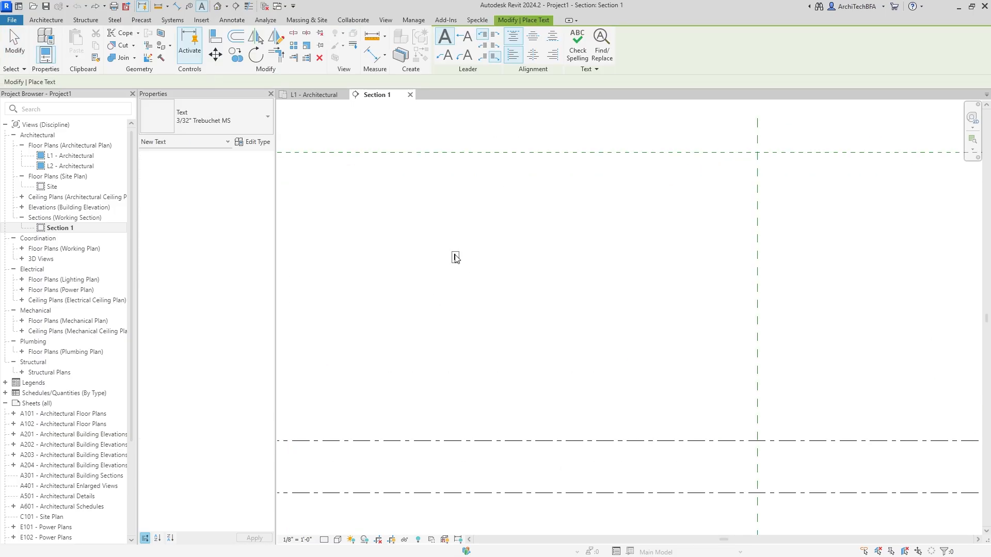
type("hiwebhwehfwnj")
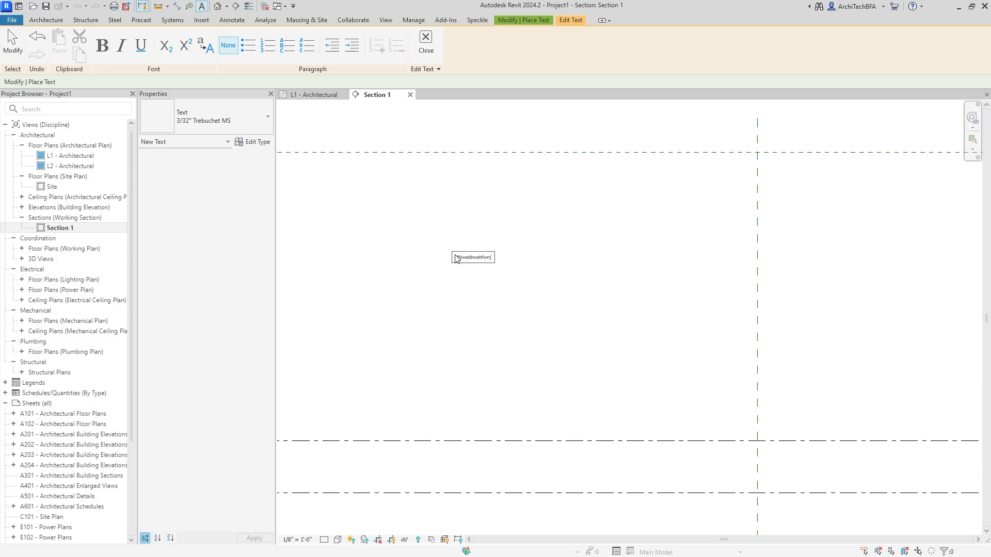
left_click(425, 41)
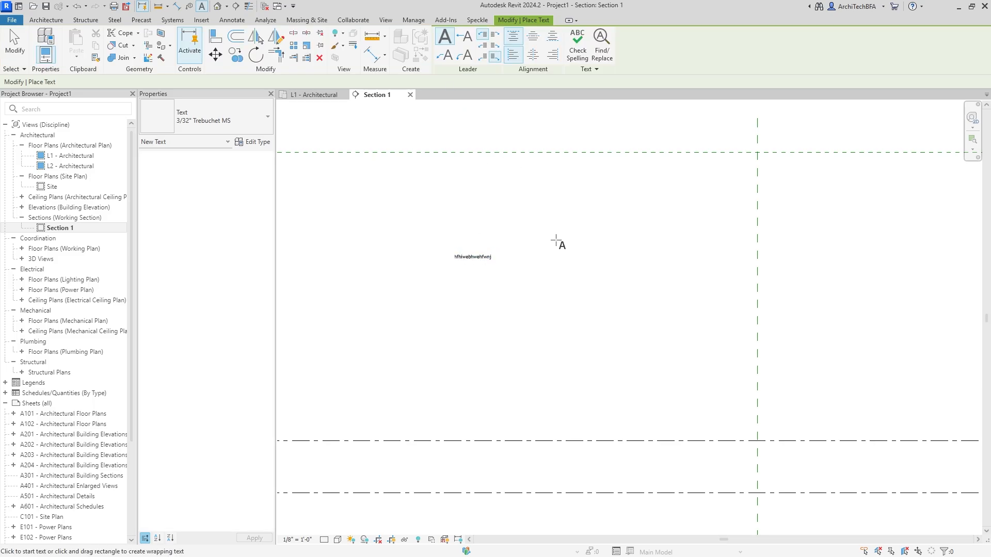
key("Escape")
Step: Change the font of the placed note's text type to Bird Silhouettes
scroll(481, 265, "up", 4)
middle_click_drag(475, 262, 550, 314)
left_click(523, 296)
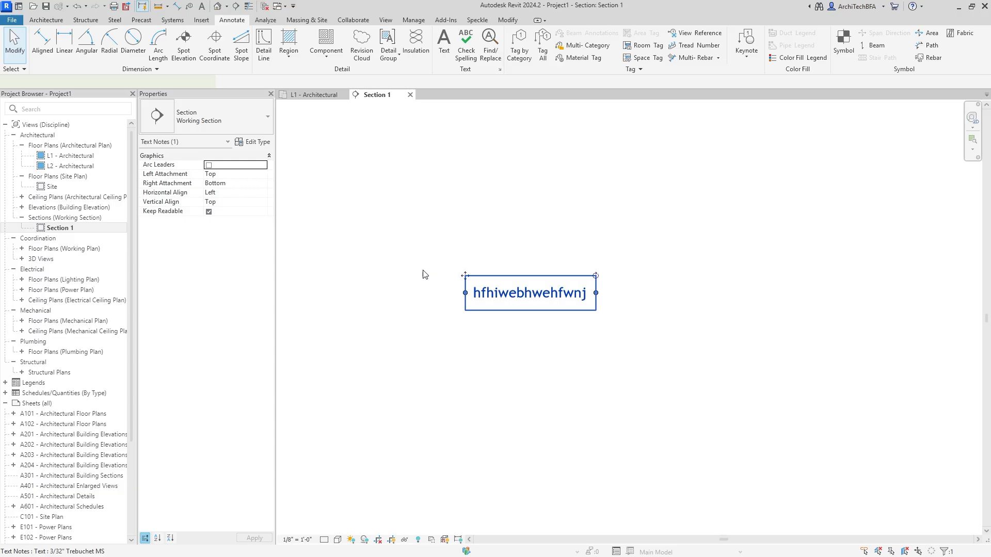
left_click(253, 141)
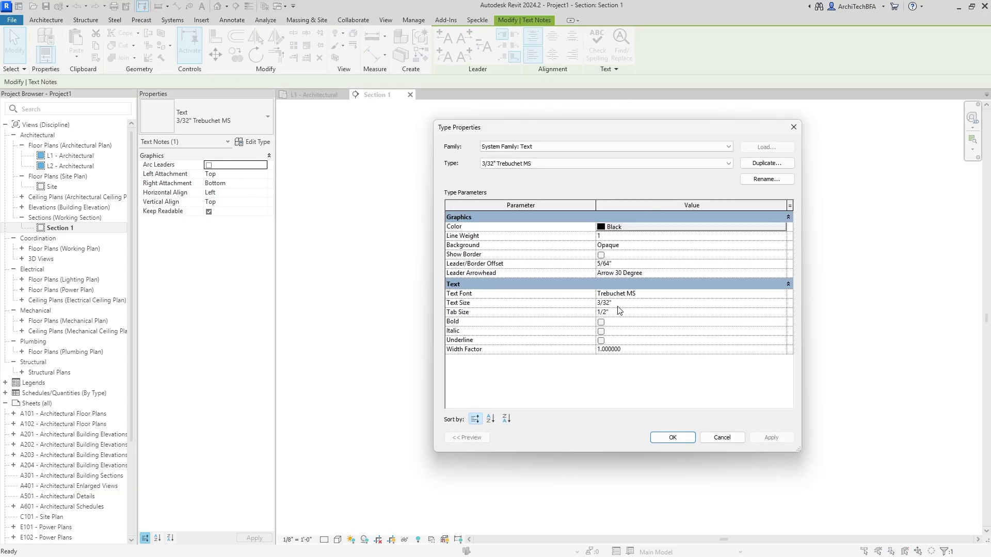
left_click(641, 293)
type("Silh")
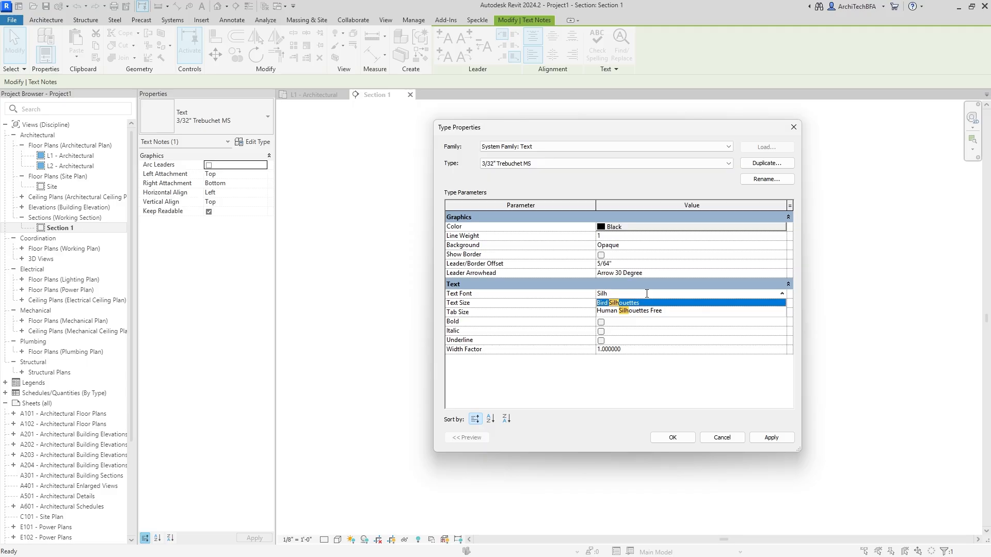
left_click(642, 304)
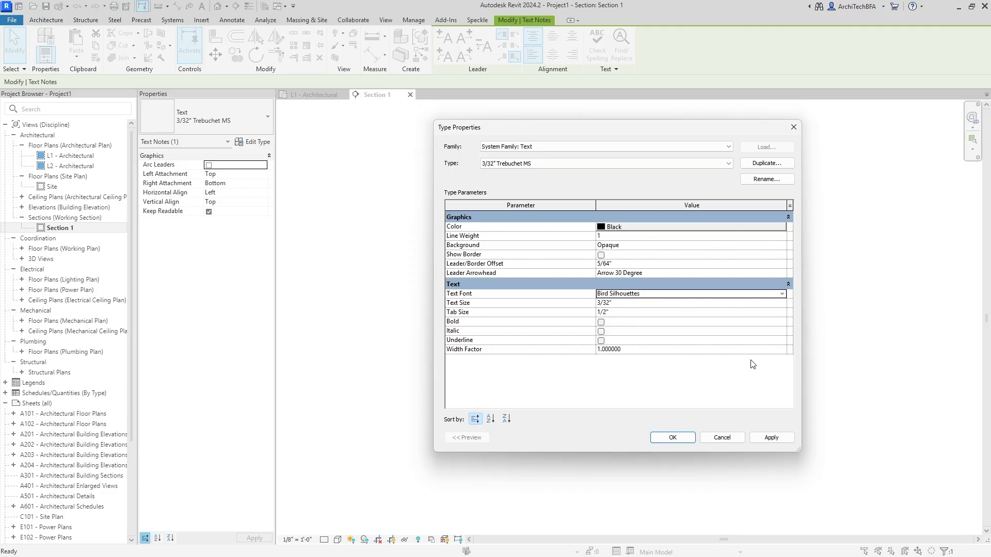
left_click(673, 437)
left_click(624, 368)
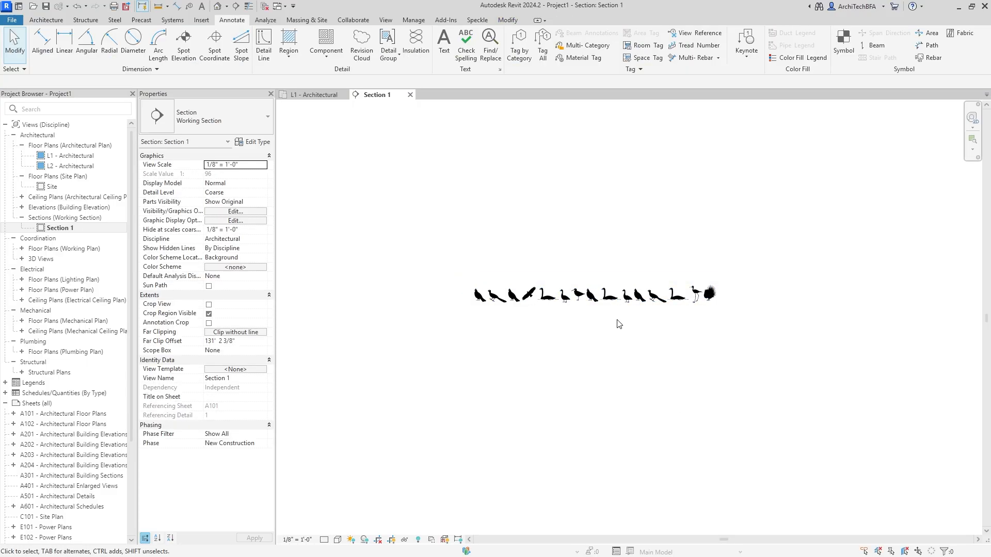
Step: Delete characters from the bird text note until only a single flying bird silhouette is left, and finish the text edit
scroll(619, 323, "up", 2)
scroll(619, 324, "down", 4)
scroll(668, 327, "up", 2)
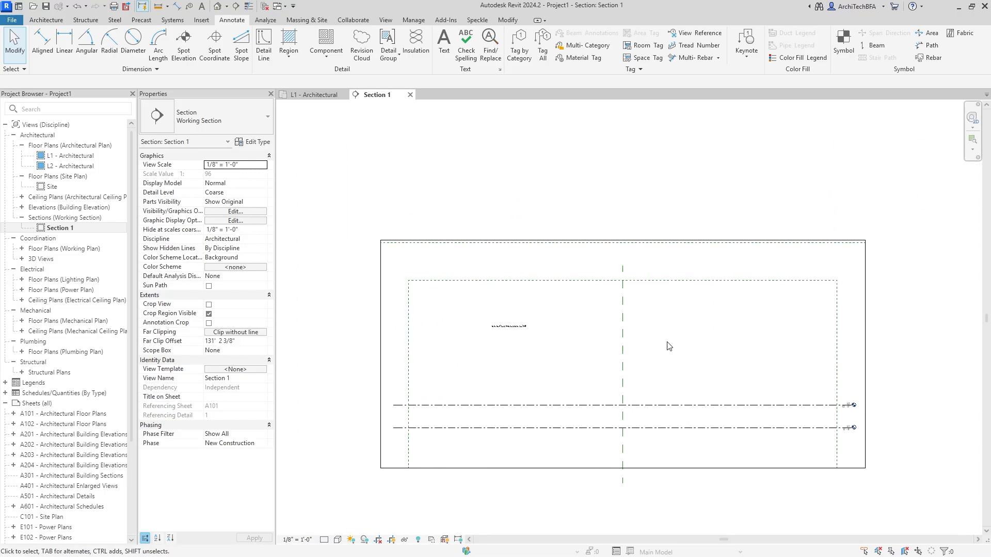
scroll(507, 328, "up", 5)
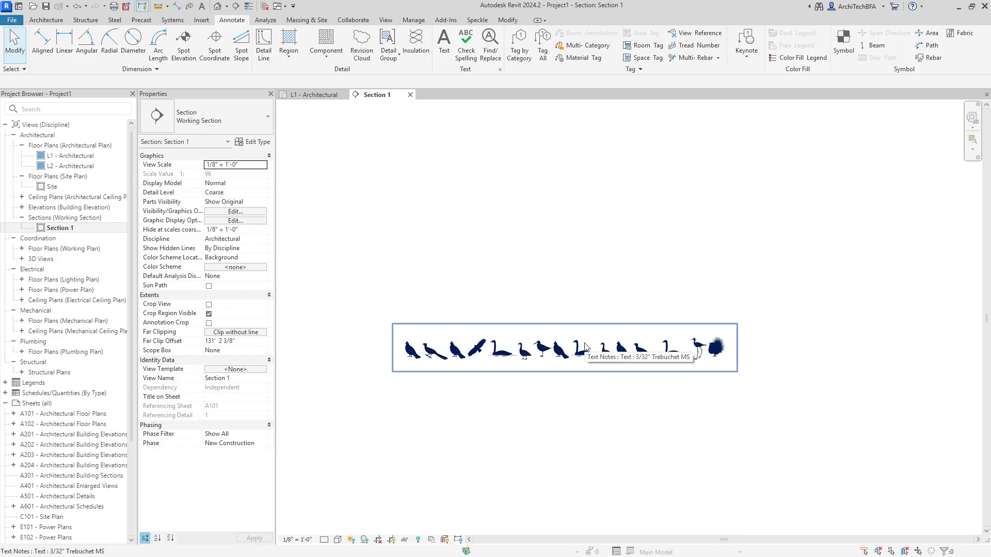
double_click(717, 354)
left_click(722, 355)
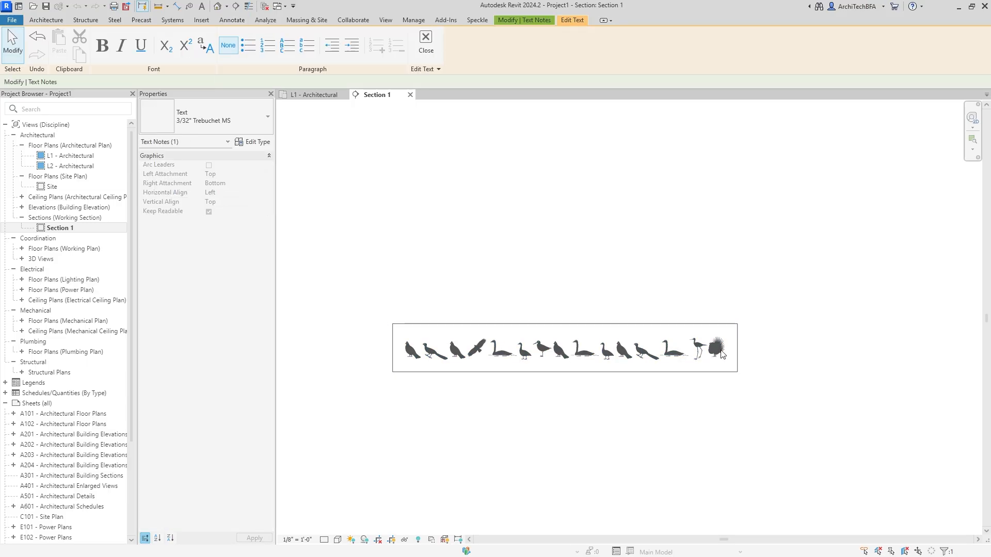
key("BackSpace")
key("BackSpace")
key("BackSpace")
key("BackSpace")
key("BackSpace")
key("BackSpace")
key("BackSpace")
key("BackSpace")
key("BackSpace")
key("BackSpace")
key("BackSpace")
key("BackSpace")
key("BackSpace")
key("BackSpace")
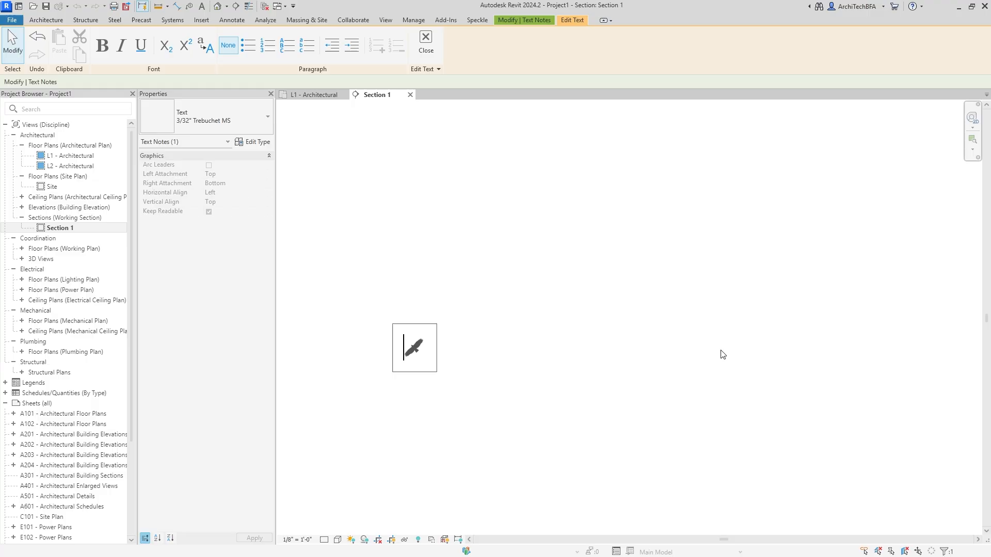
left_click(425, 57)
Step: Copy the flying bird note diagonally up to the right of the original and rotate the copy slightly
key("m")
key("v")
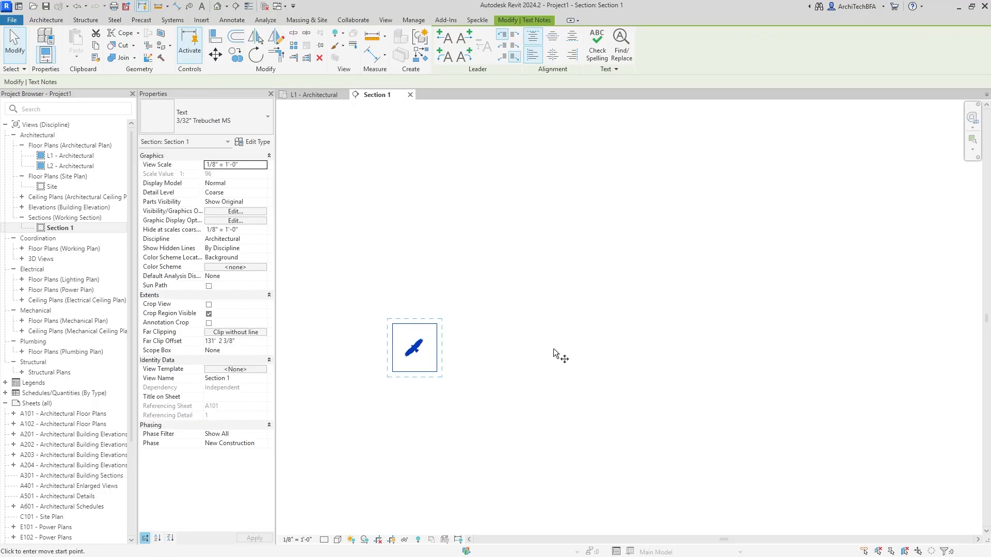
left_click(519, 345)
left_click(618, 288)
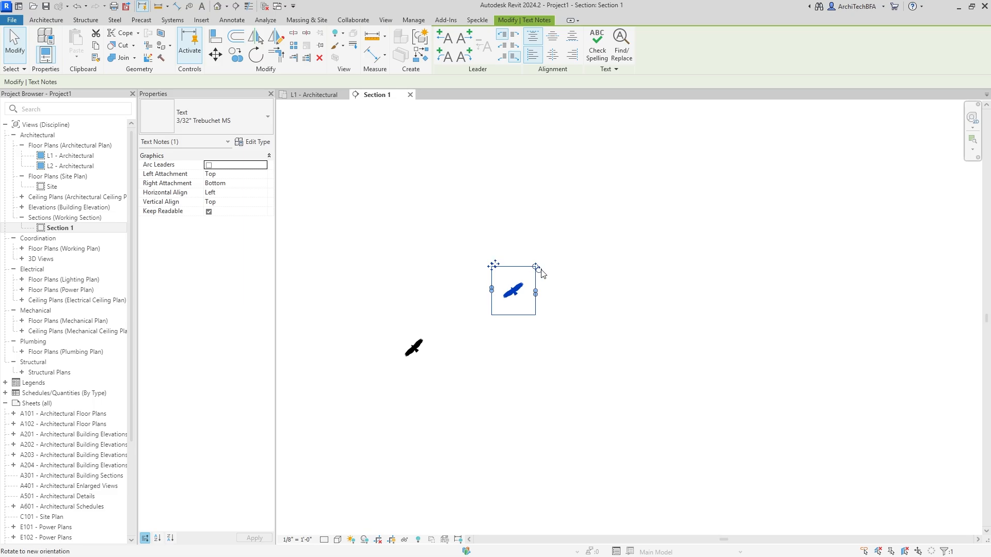
left_click_drag(539, 269, 474, 357)
left_click(596, 311)
Step: Move both bird notes together about 27'-6" to the left and slightly up, near the upper left corner of the section
scroll(598, 308, "down", 2)
scroll(481, 356, "down", 4)
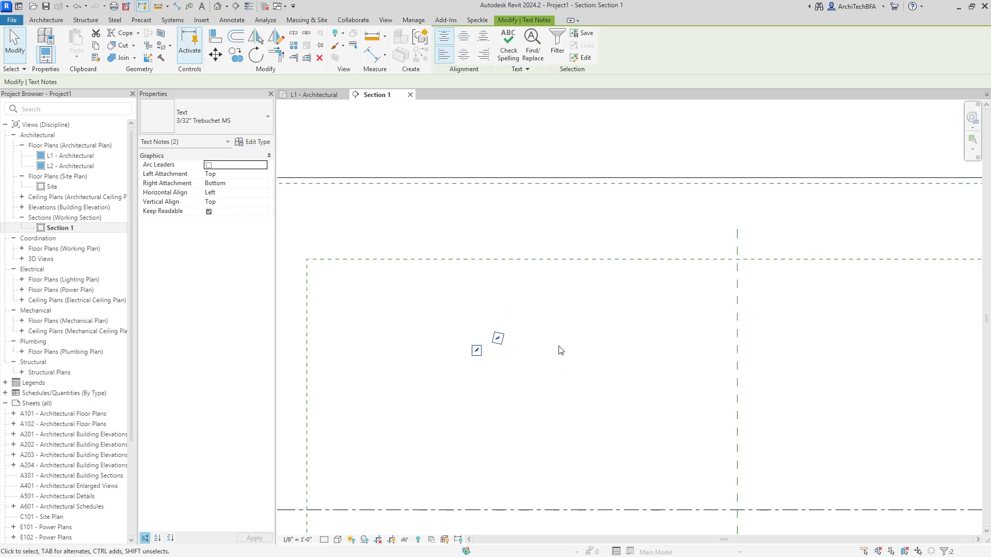
middle_click_drag(561, 351, 575, 272)
key("m")
key("v")
left_click(584, 323)
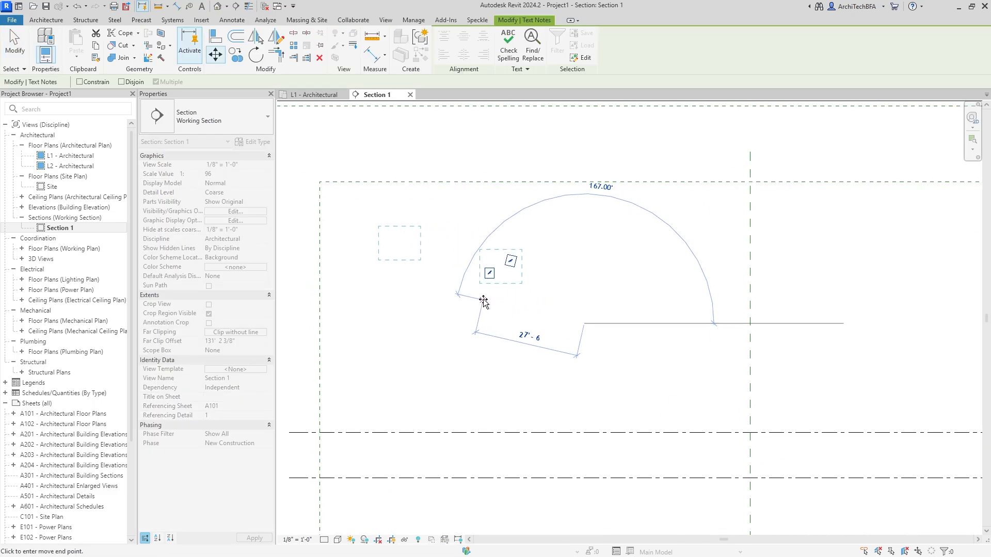
left_click(483, 302)
key("Escape")
Step: Place a new text note with a string of random letters above the level lines, between the two birds and the vertical reference line
scroll(551, 305, "down", 3)
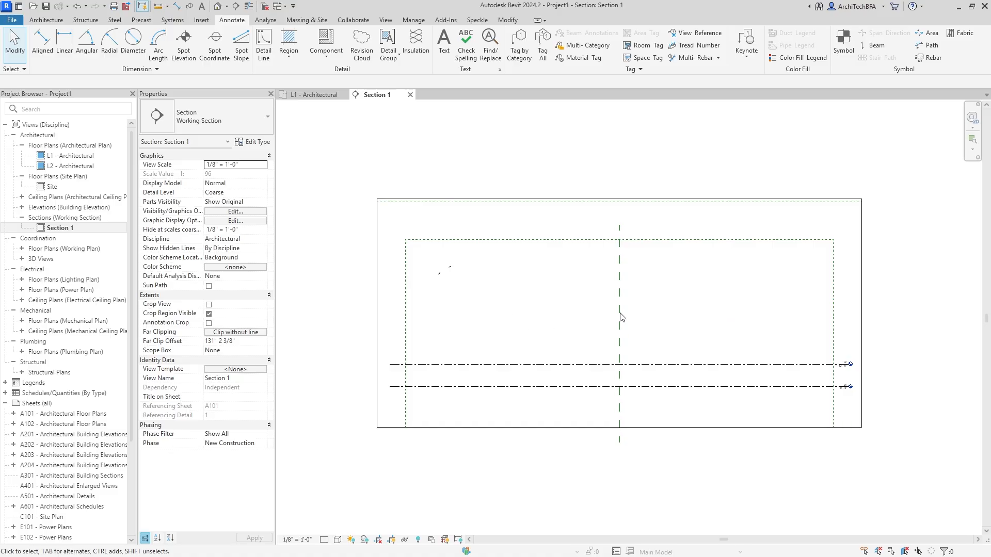
scroll(466, 273, "up", 6)
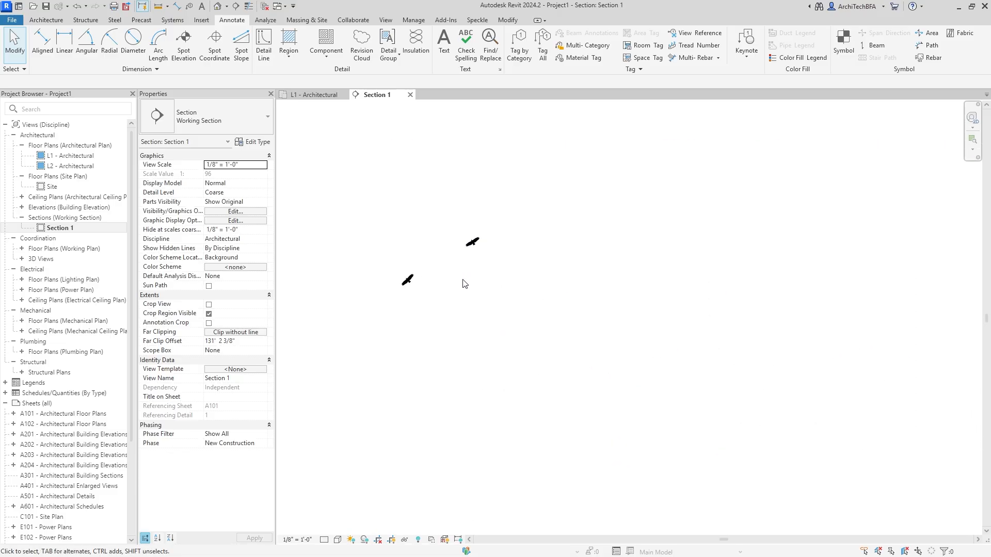
key("z")
key("f")
left_click(444, 37)
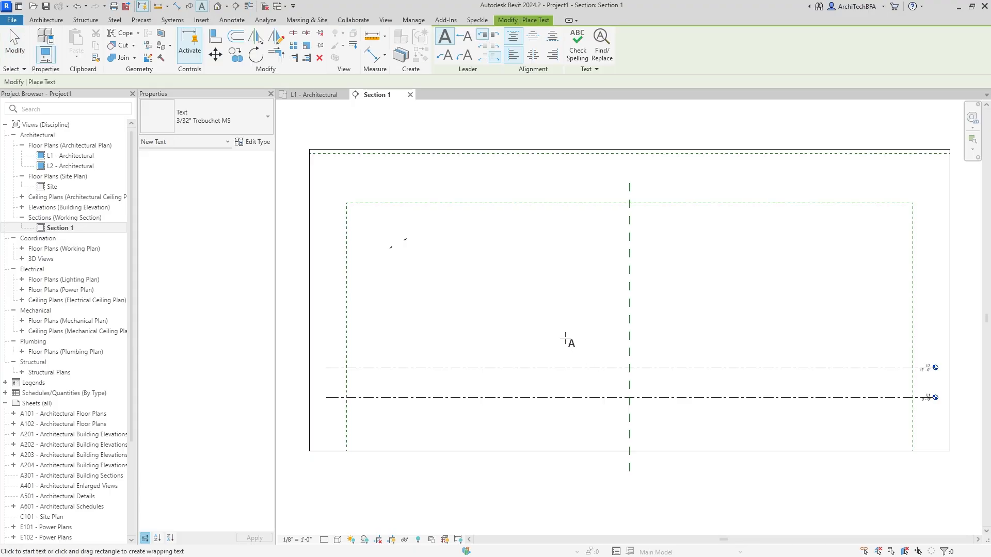
left_click(501, 299)
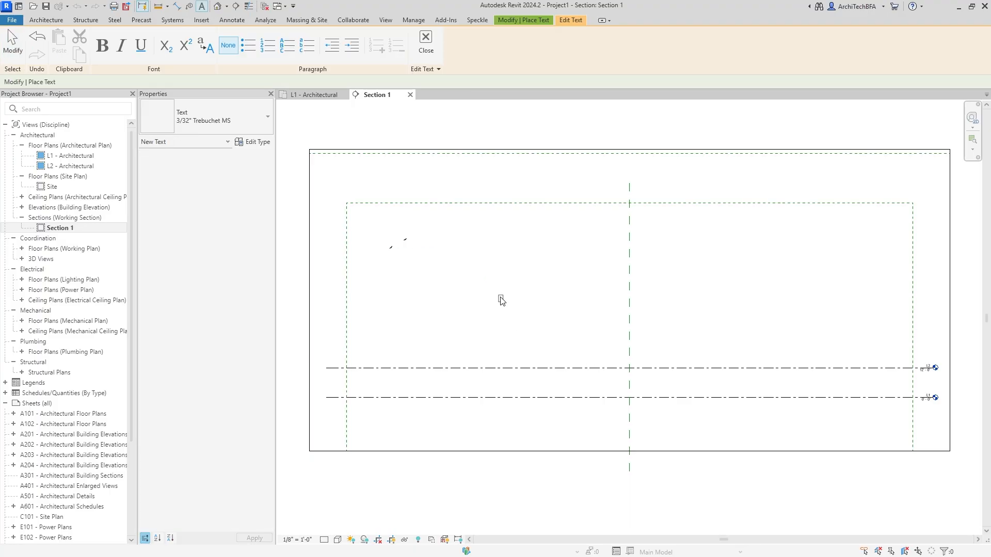
key("ctrl+v")
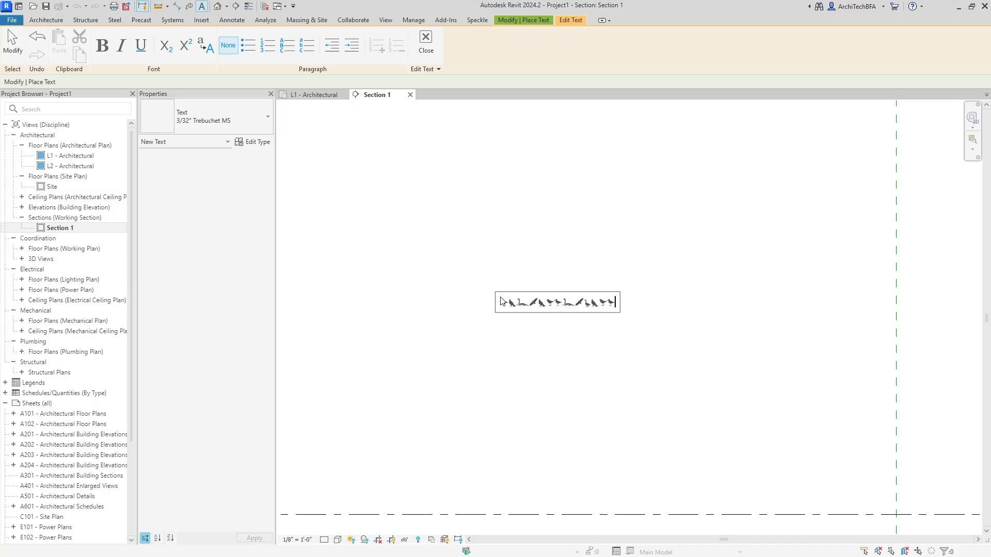
left_click(426, 41)
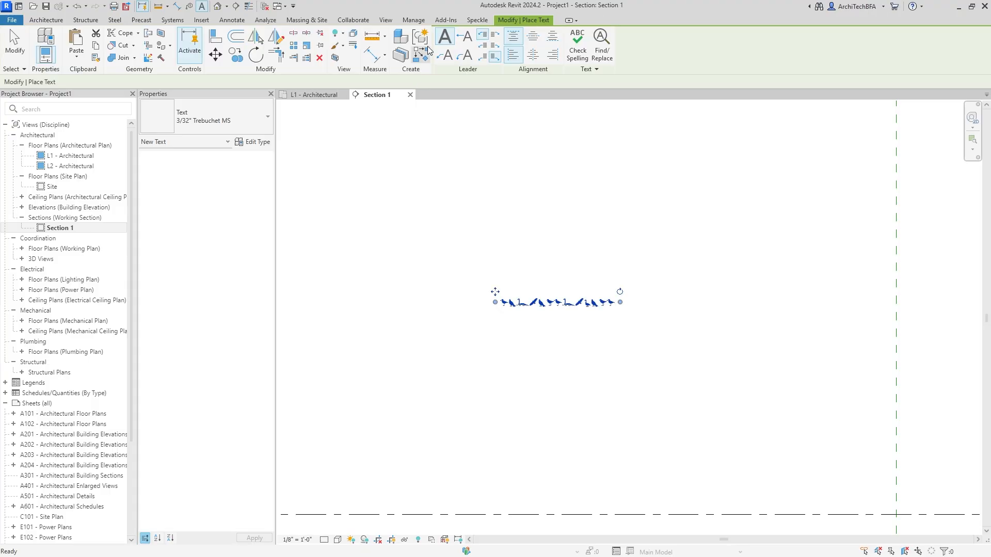
key("Escape")
Step: Duplicate the text type of the new row-of-birds note, keeping the suggested name
left_click(557, 303)
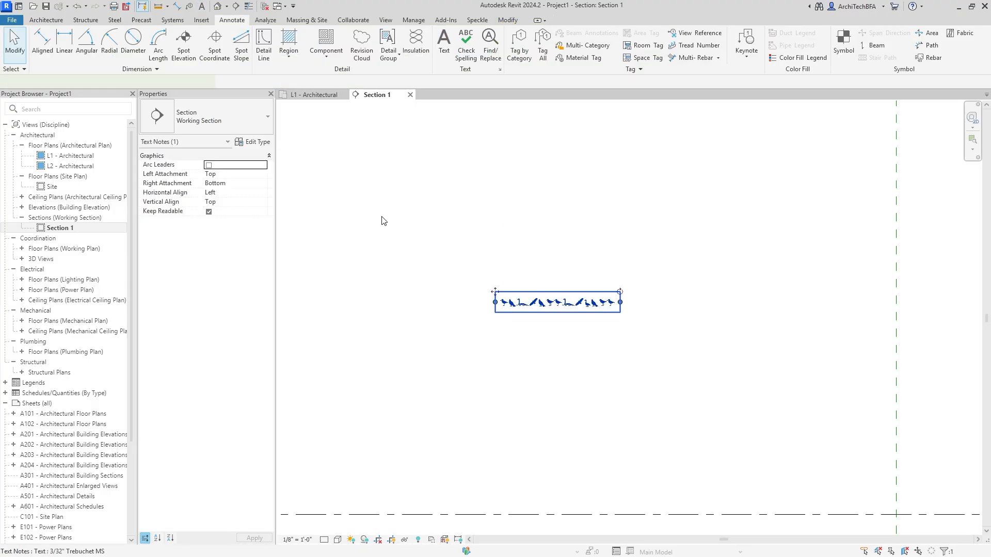
left_click(263, 141)
left_click(767, 163)
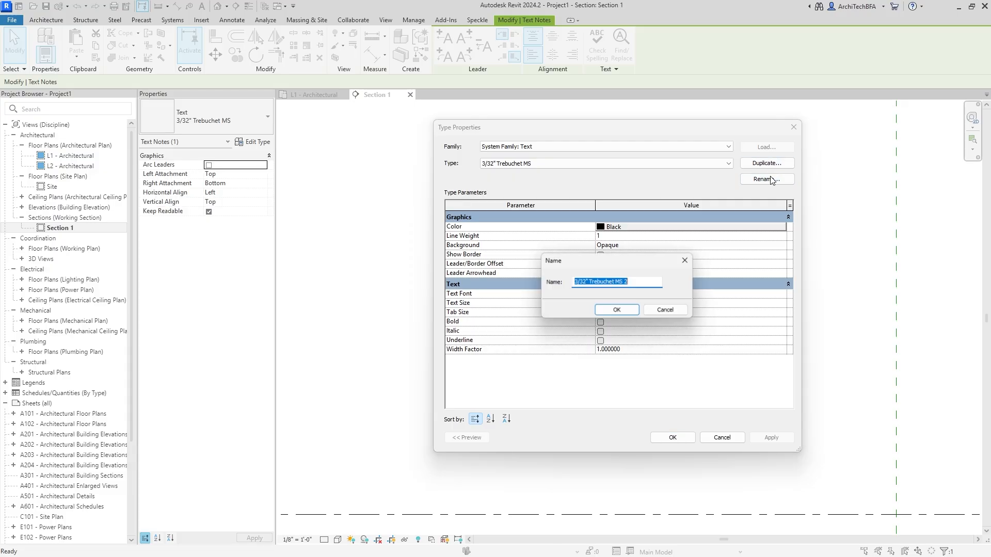
left_click(622, 307)
left_click(672, 438)
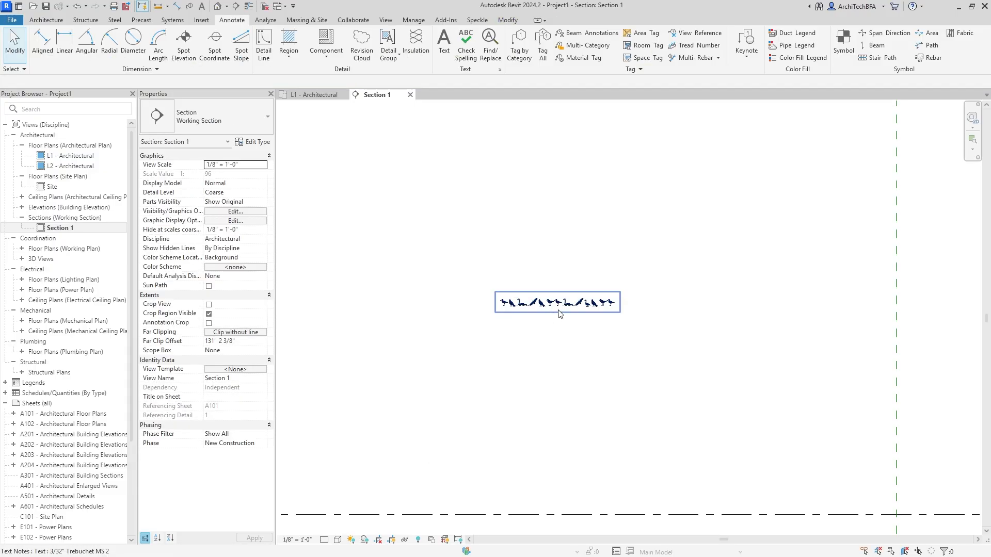
Step: Set the duplicated text type's font to Human Silhouettes Free and its text size to 1"
left_click(254, 141)
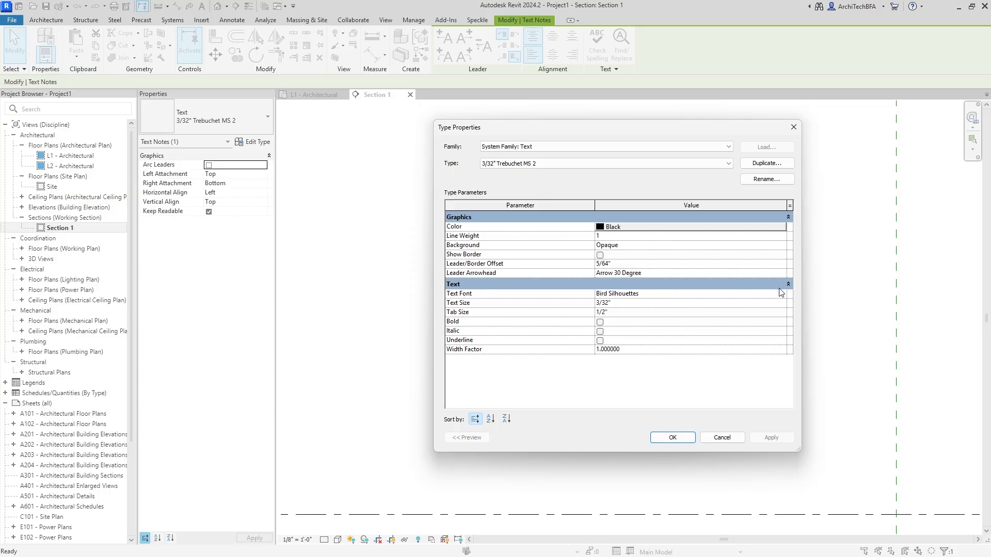
left_click(783, 297)
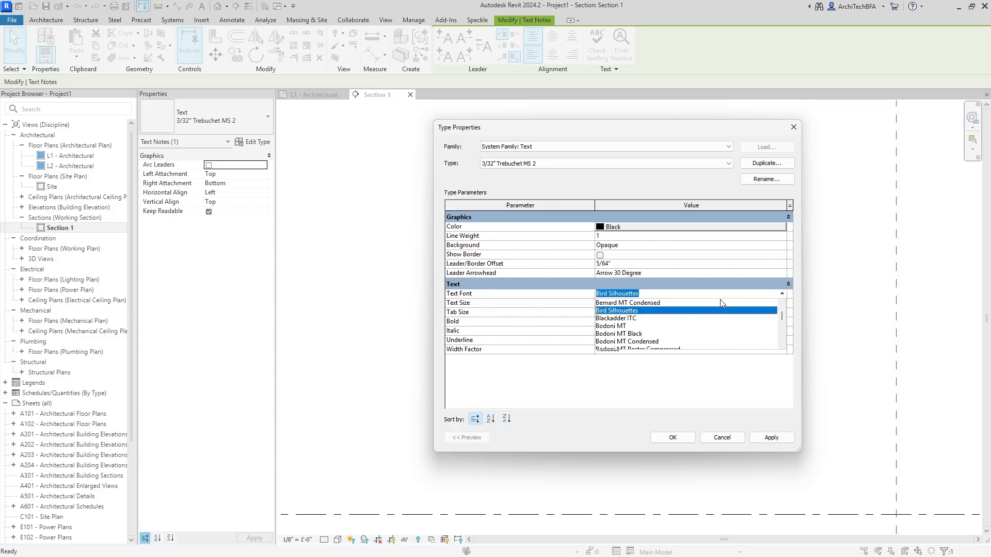
type("Silhot")
key("BackSpace")
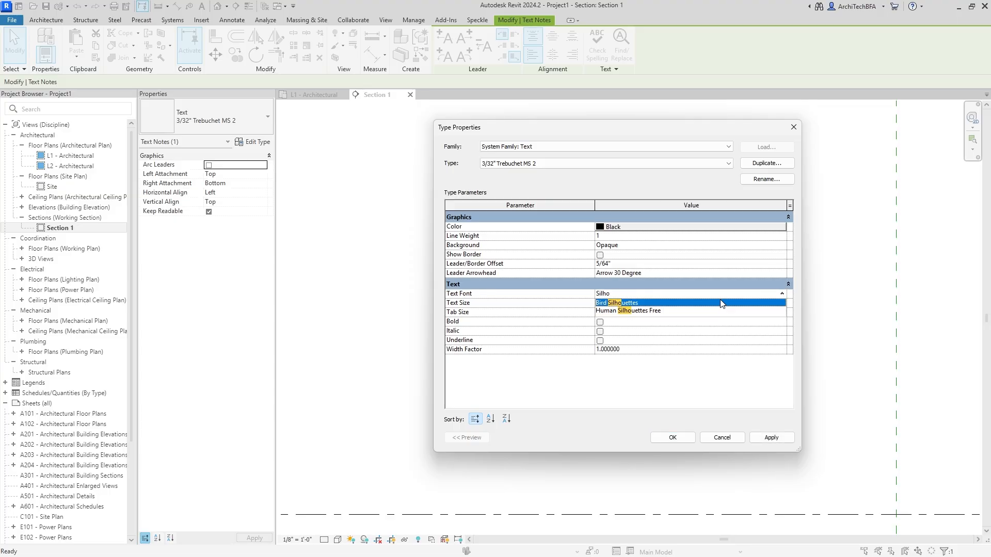
left_click(656, 312)
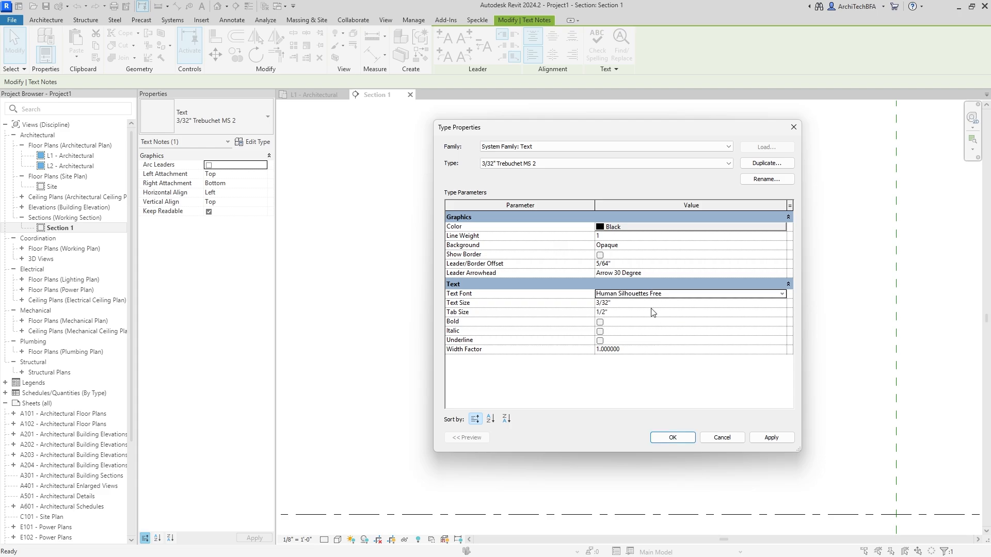
left_click(637, 304)
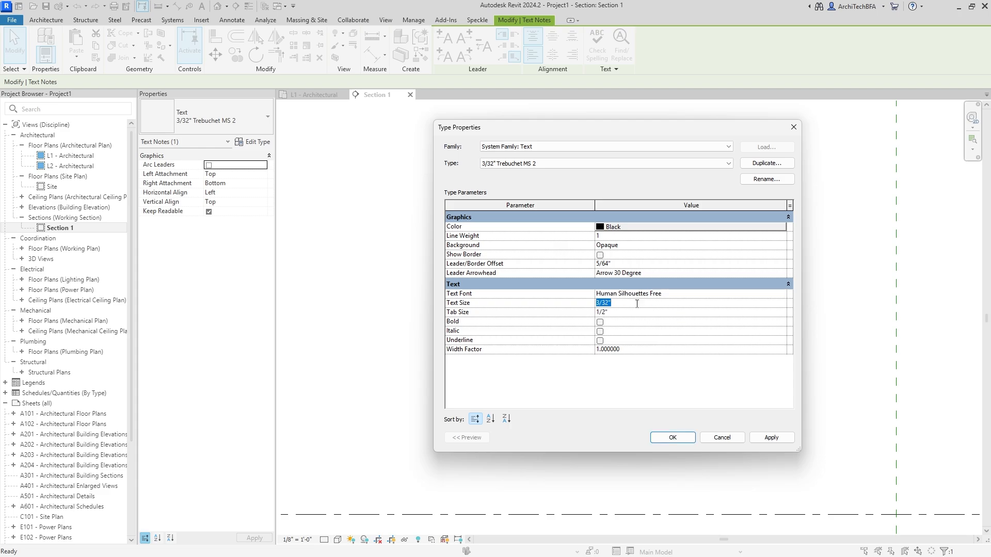
type("1\"")
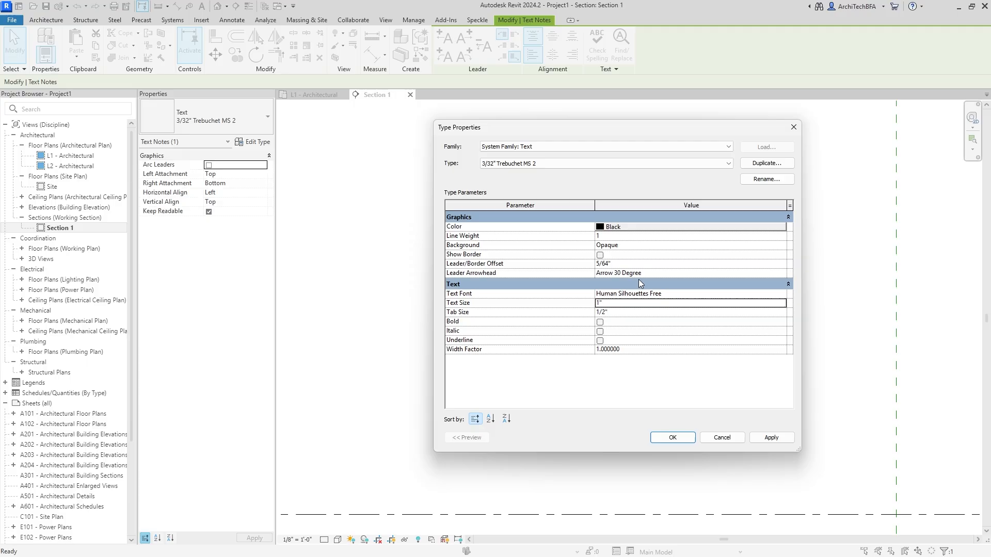
left_click(785, 436)
left_click(672, 437)
key("Escape")
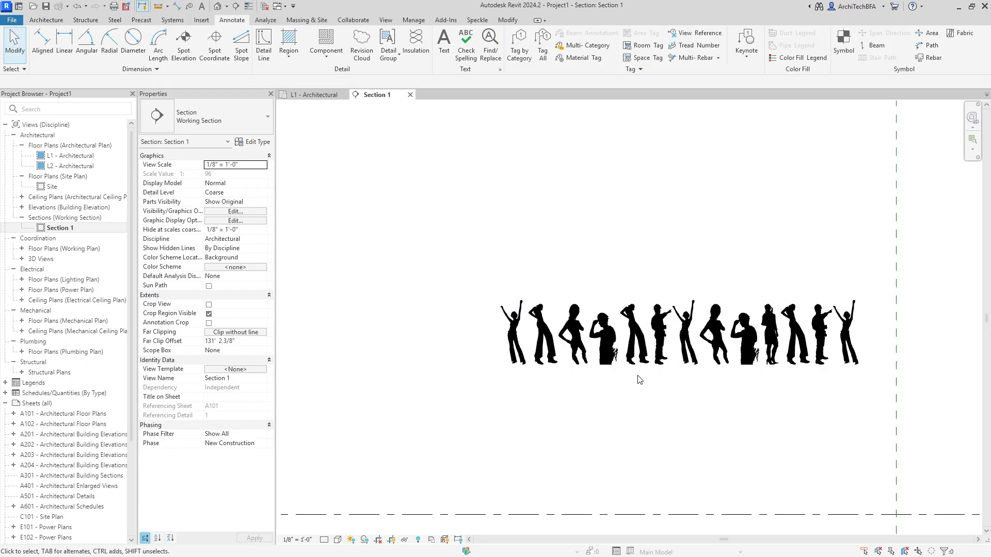
Step: Move the row of human silhouettes down so the figures stand just above the upper level line
middle_click_drag(654, 294, 511, 248)
left_click_drag(535, 304, 517, 360)
left_click(525, 275)
middle_click_drag(507, 319, 516, 305)
scroll(551, 247, "up", 2)
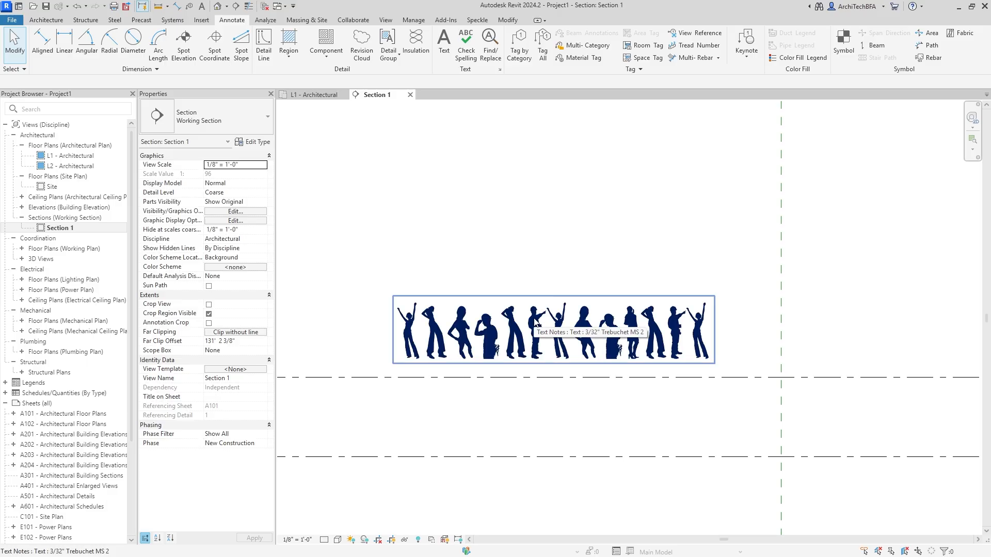
scroll(547, 247, "down", 4)
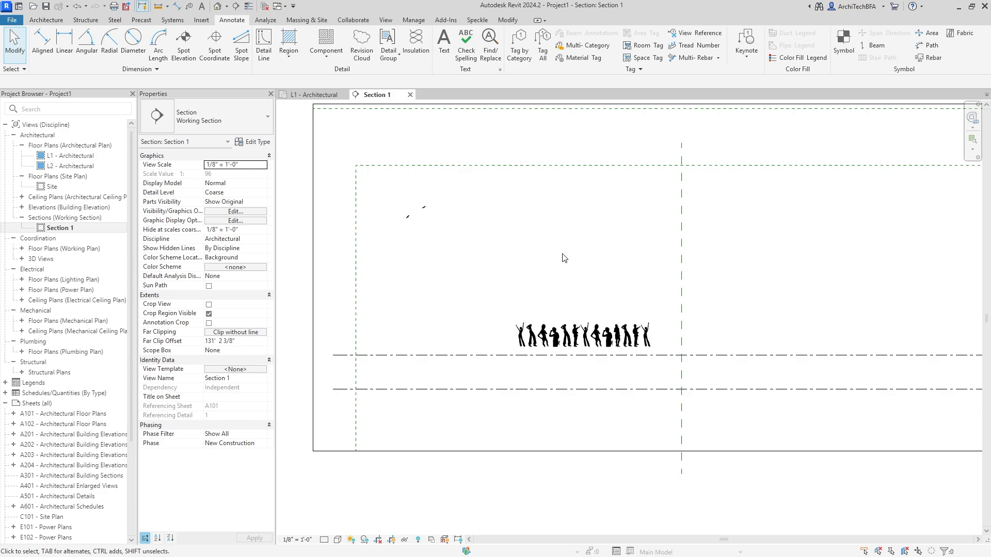